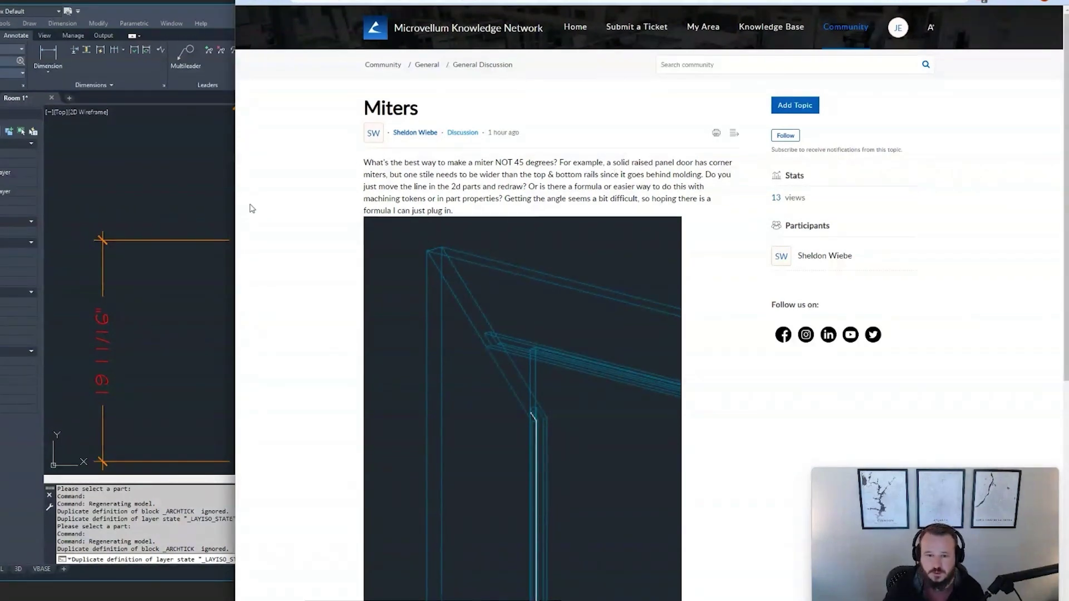
Read the Miters forum post about non-45-degree miters, examine its door corner image, and switch to the trig formula calculator spreadsheet.
{"action": "left_click_drag", "start_coordinate": [367, 162], "coordinate": [489, 213]}
{"action": "left_click", "coordinate": [489, 212]}
{"action": "scroll", "coordinate": [612, 280], "scroll_direction": "down", "scroll_amount": 1}
{"action": "scroll", "coordinate": [613, 279], "scroll_direction": "down", "scroll_amount": 2}
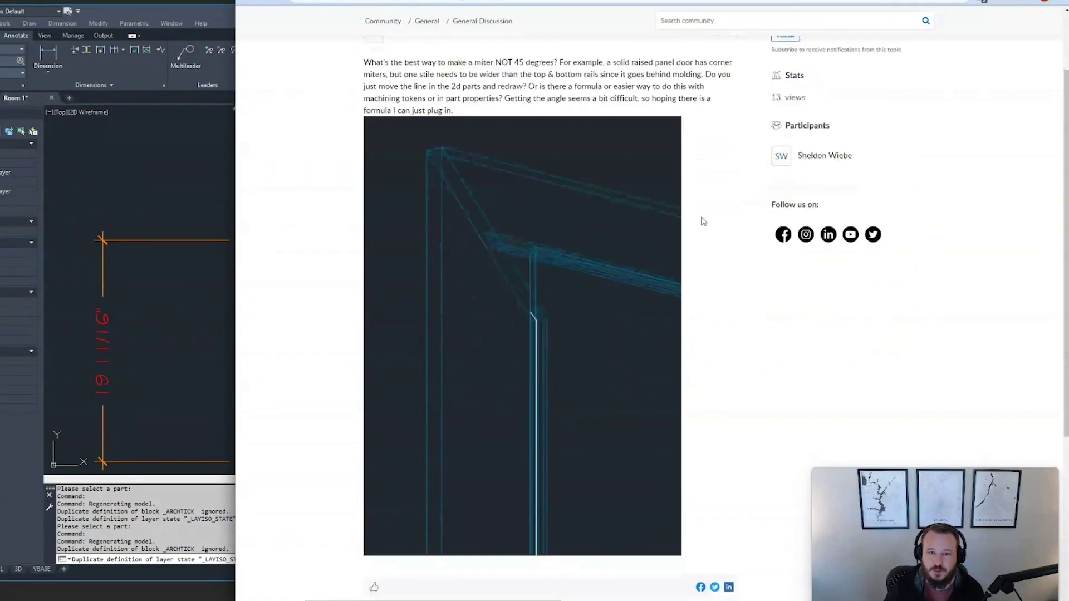
{"action": "scroll", "coordinate": [556, 182], "scroll_direction": "up", "scroll_amount": 2}
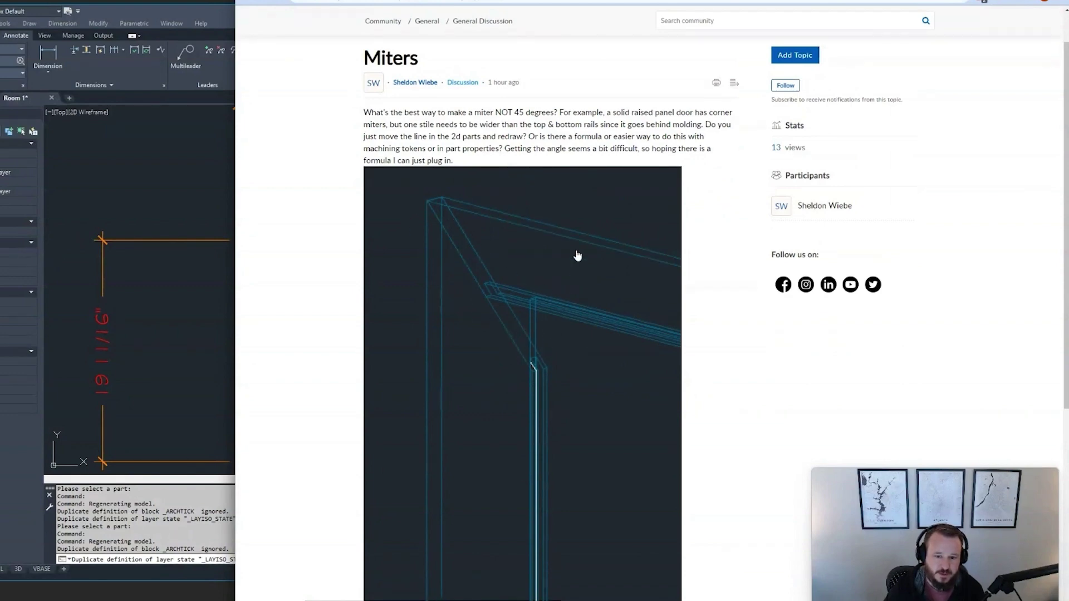
{"action": "scroll", "coordinate": [558, 345], "scroll_direction": "down", "scroll_amount": 2}
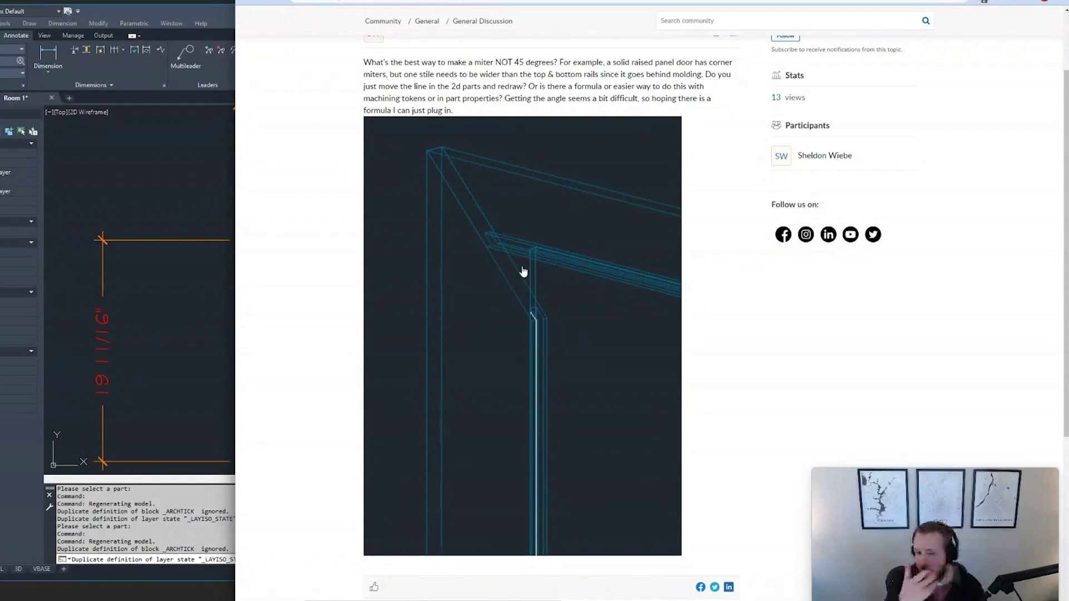
{"action": "key", "text": "alt+Tab"}
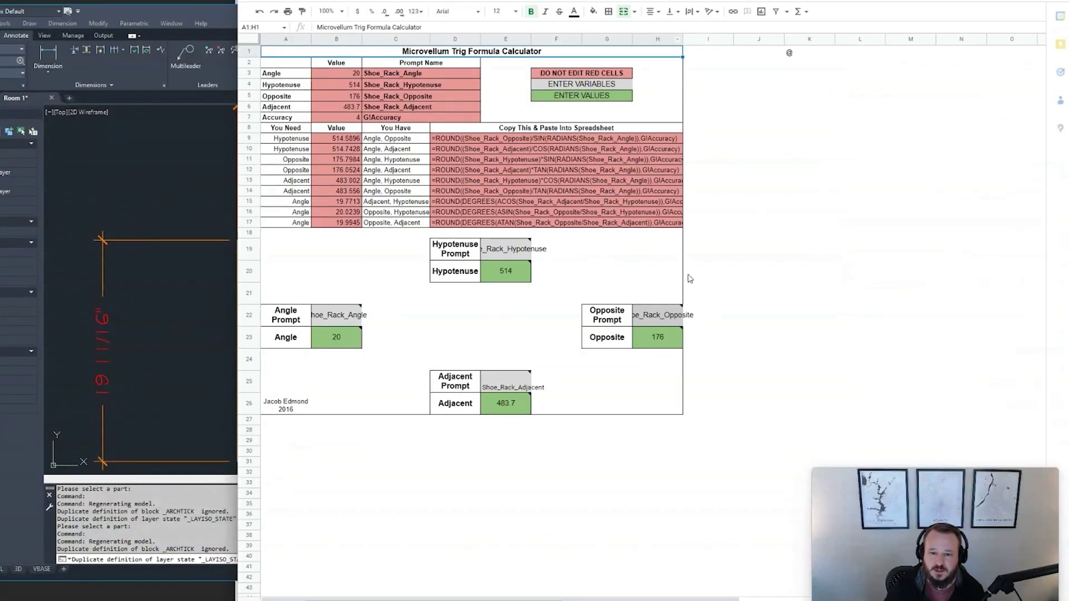
Switch to the Room 1 drawing in Microvellum Toolbox and enlarge its window around the panel.
{"action": "left_click", "coordinate": [113, 178]}
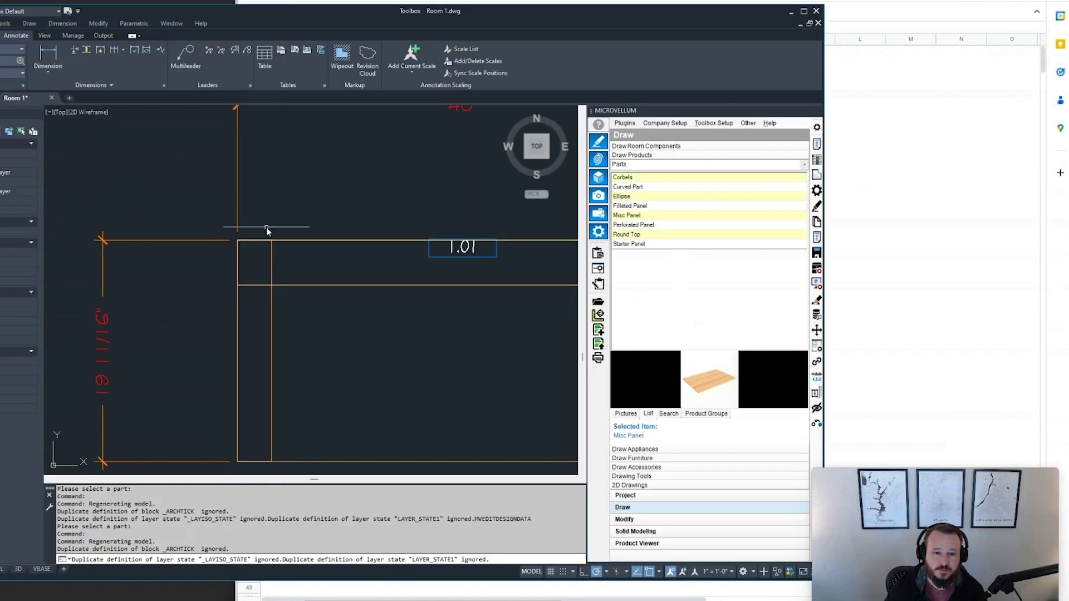
{"action": "left_click", "coordinate": [803, 11]}
{"action": "scroll", "coordinate": [296, 201], "scroll_direction": "down", "scroll_amount": 1}
{"action": "scroll", "coordinate": [388, 256], "scroll_direction": "up", "scroll_amount": 2}
{"action": "scroll", "coordinate": [434, 228], "scroll_direction": "down", "scroll_amount": 2}
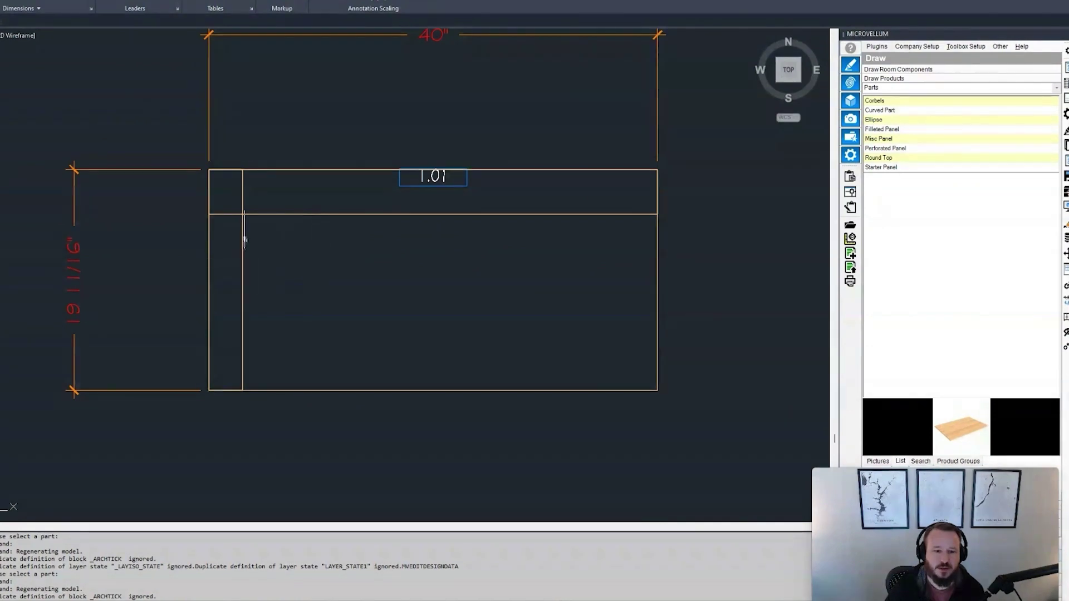
Open the Misc Panel's product prompts to review its Top Rail Width and Stile Width values.
{"action": "left_click", "coordinate": [1065, 66]}
{"action": "left_click", "coordinate": [335, 219]}
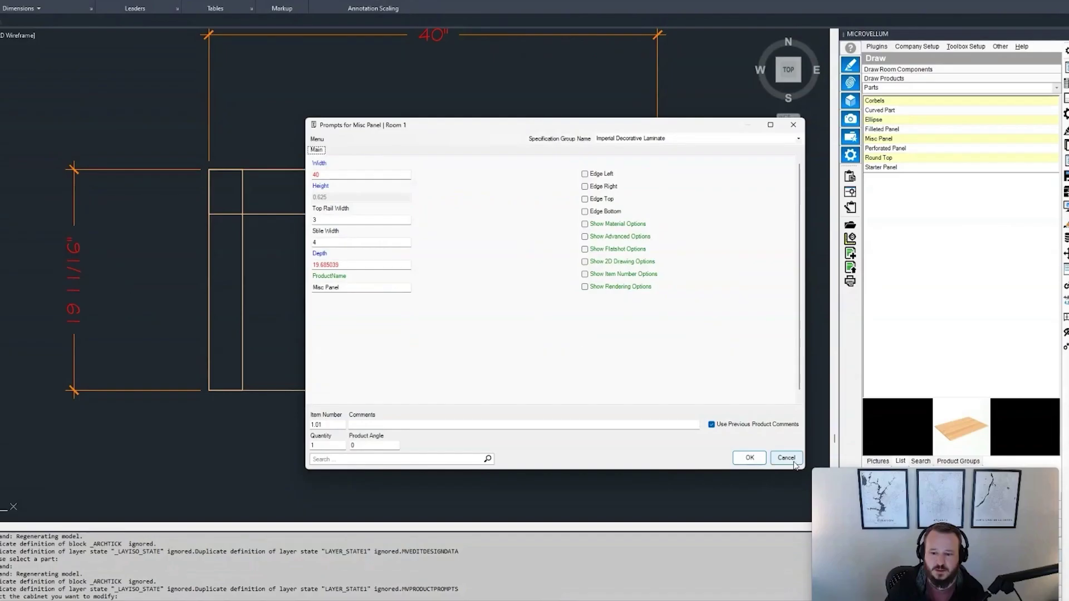
{"action": "left_click", "coordinate": [832, 531]}
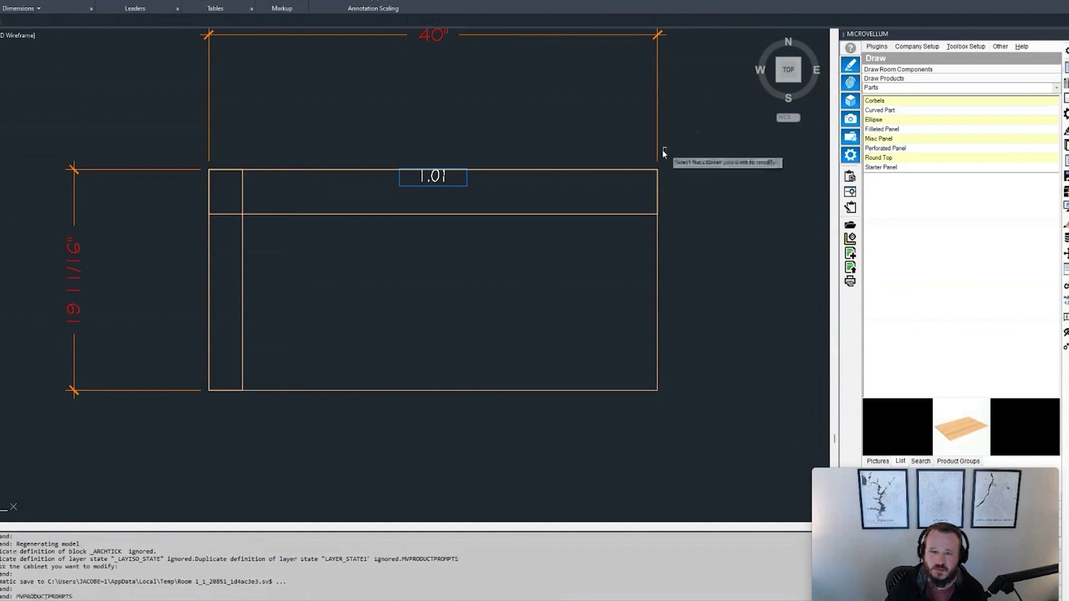
Rotate the Misc Panel by setting its Product Angle prompt to -90.
{"action": "double_click", "coordinate": [620, 172]}
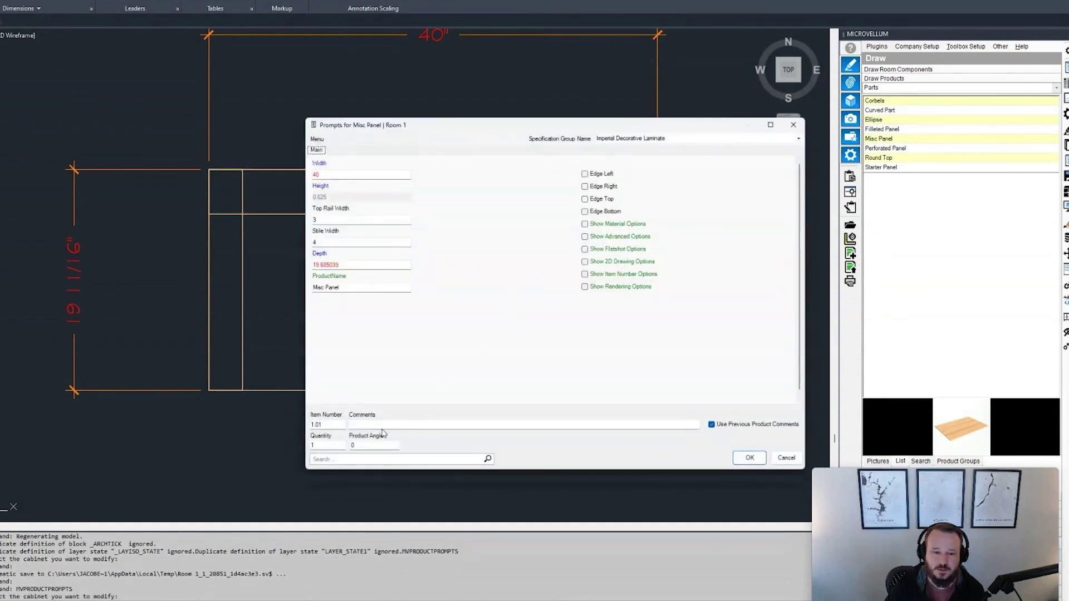
{"action": "type", "text": "-90"}
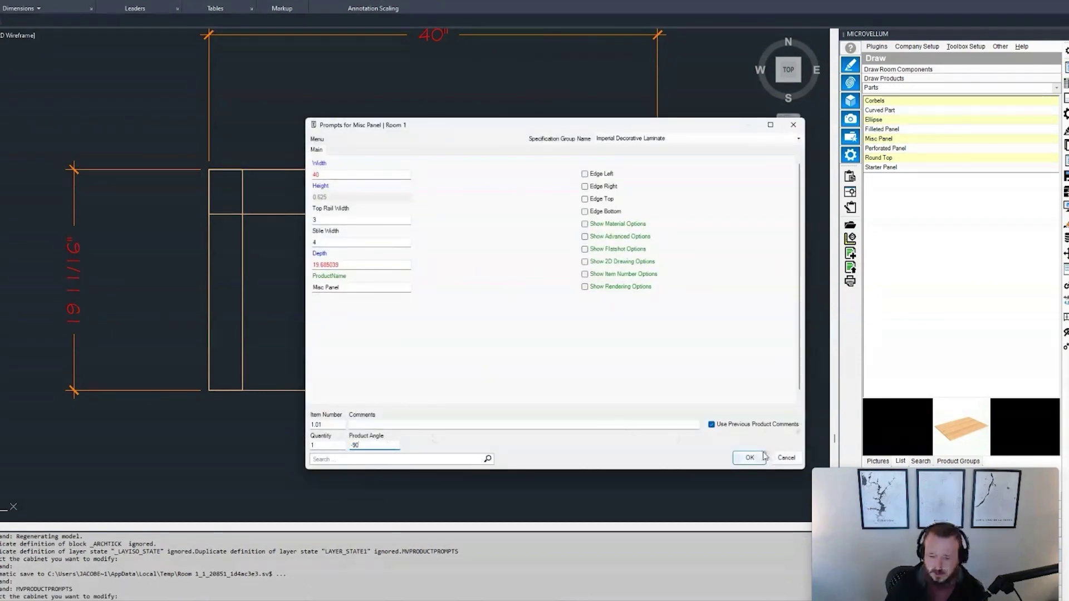
{"action": "left_click", "coordinate": [749, 457]}
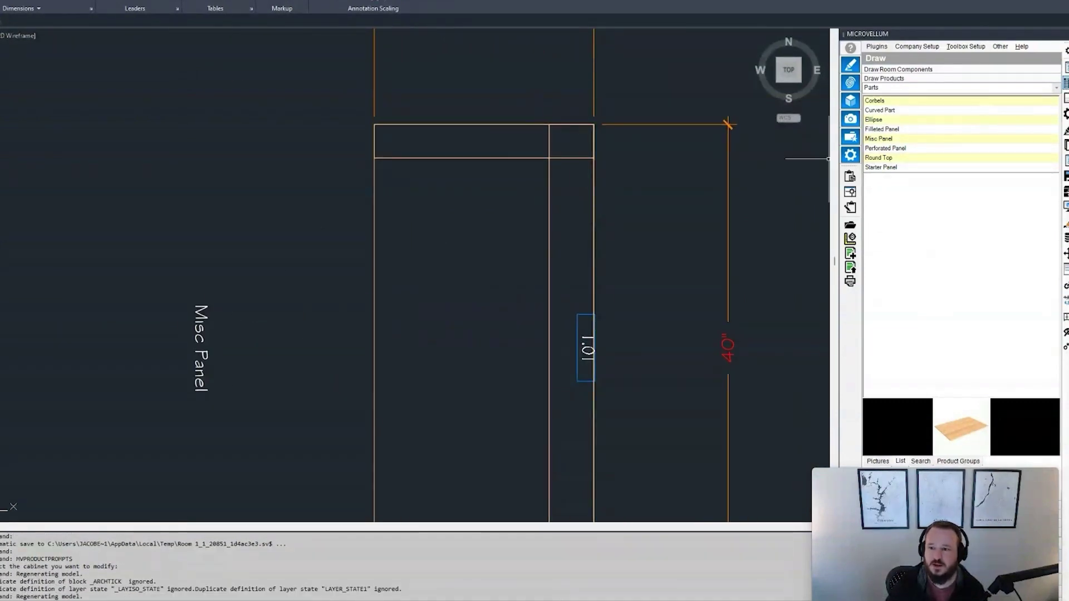
Check the Top Rail Width and Stile Width prompts of the rotated Misc Panel, leaving the values as they are.
{"action": "key", "text": "Return"}
{"action": "left_click", "coordinate": [548, 158]}
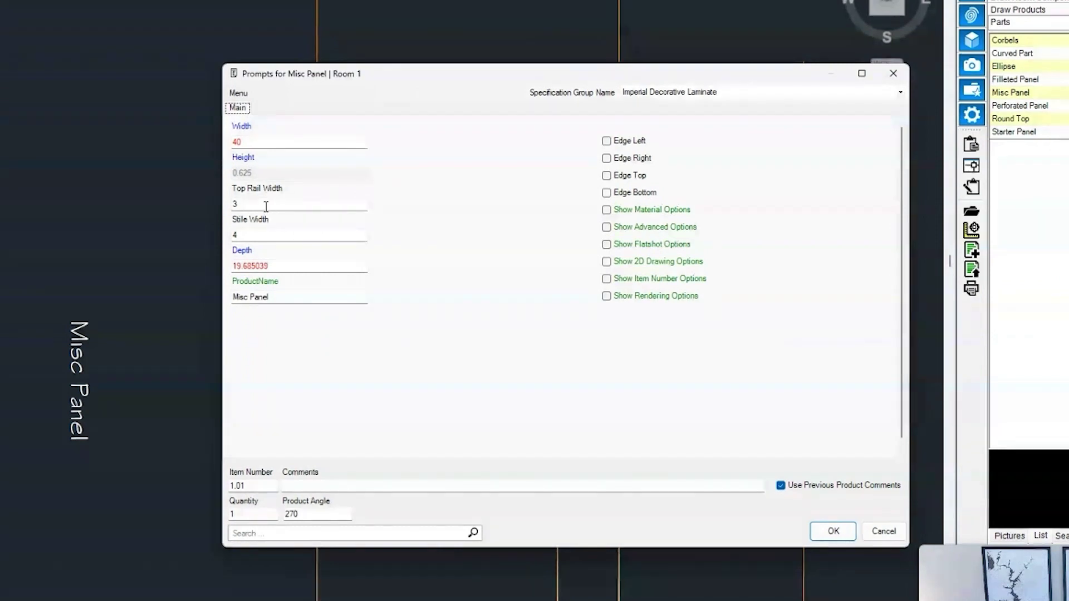
{"action": "left_click", "coordinate": [266, 207]}
{"action": "key", "text": "Tab"}
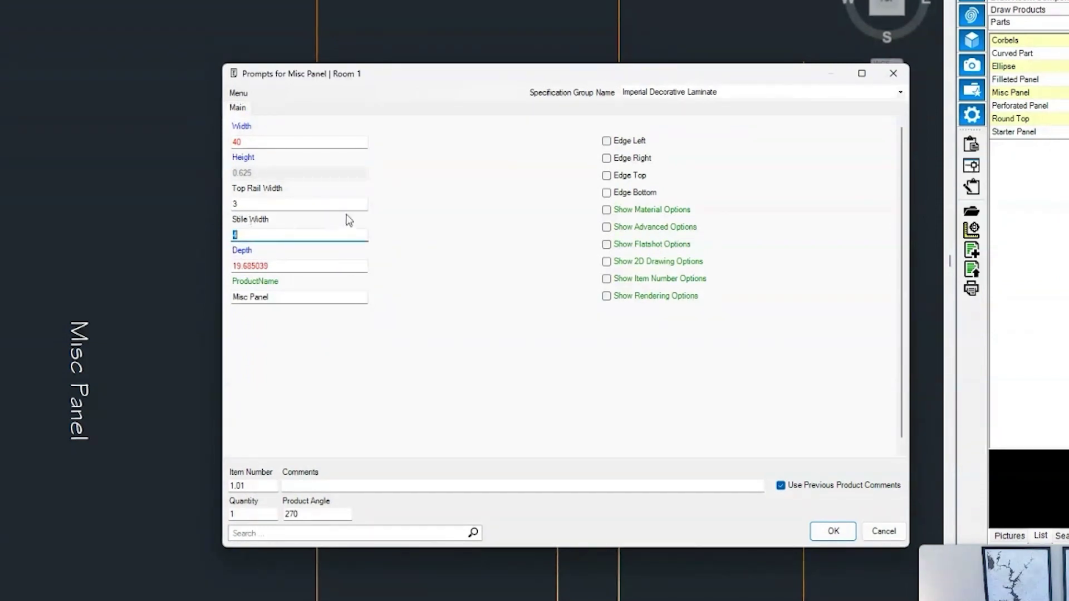
{"action": "left_click", "coordinate": [244, 207]}
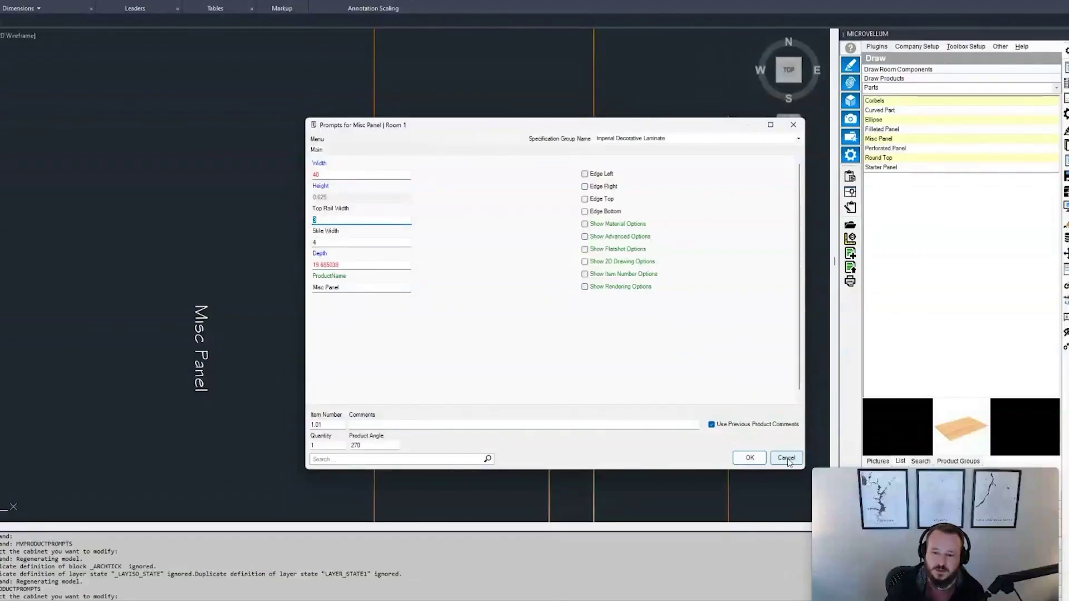
{"action": "left_click", "coordinate": [785, 458]}
{"action": "scroll", "coordinate": [576, 146], "scroll_direction": "up", "scroll_amount": 2}
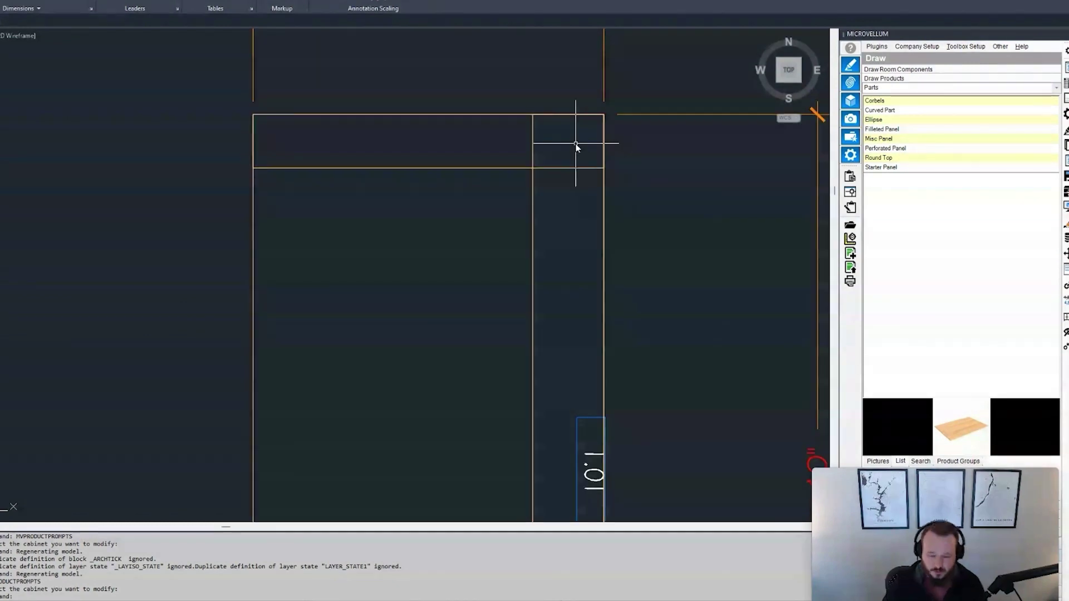
{"action": "type", "text": "PL"}
{"action": "key", "text": "Return"}
{"action": "left_click", "coordinate": [604, 115]}
{"action": "scroll", "coordinate": [533, 168], "scroll_direction": "up", "scroll_amount": 2}
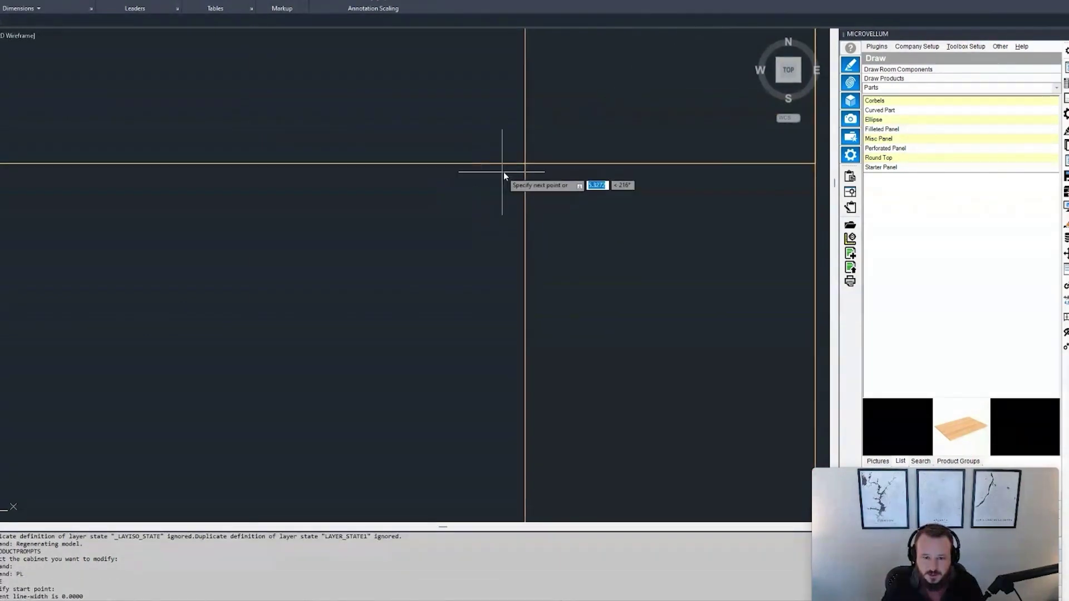
{"action": "left_click", "coordinate": [525, 165]}
{"action": "key", "text": "ctrl+z"}
{"action": "key", "text": "Escape"}
{"action": "type", "text": "pl"}
{"action": "key", "text": "Return"}
{"action": "left_click", "coordinate": [526, 170]}
{"action": "scroll", "coordinate": [569, 232], "scroll_direction": "down", "scroll_amount": 3}
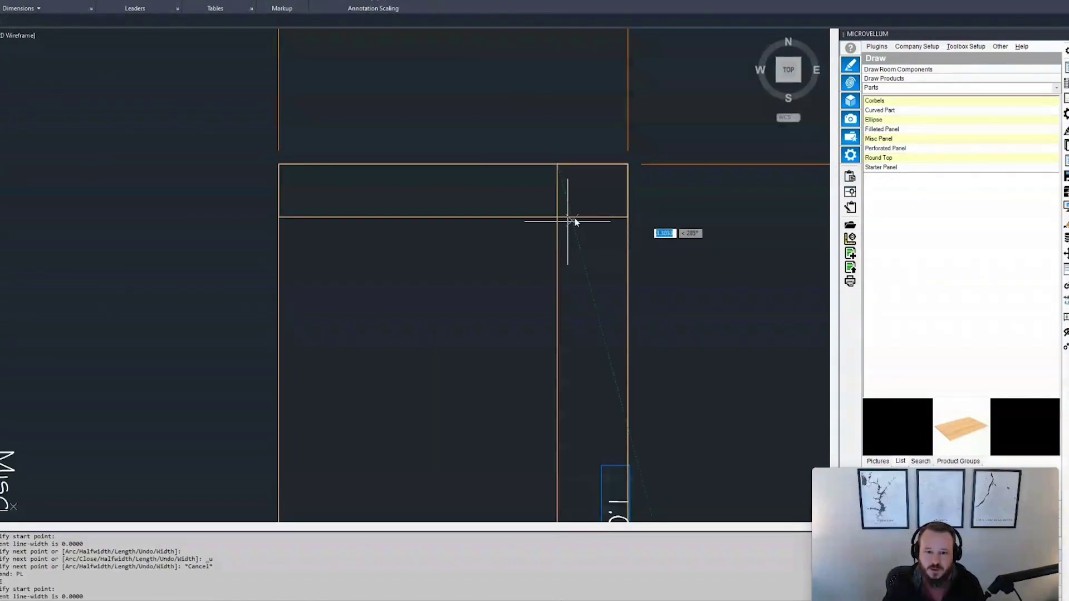
{"action": "key", "text": "Escape"}
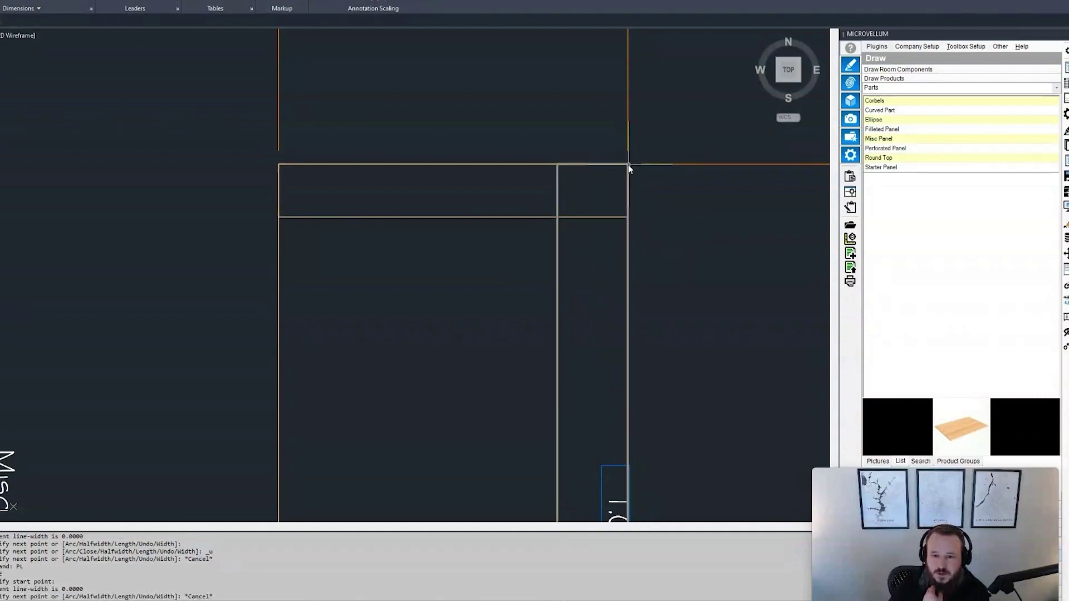
Draw a diagonal polyline about 10 inches long from the panel's outer corner through the inner intersection of the rail and stile lines.
{"action": "type", "text": "pl"}
{"action": "key", "text": "Return"}
{"action": "left_click", "coordinate": [627, 165]}
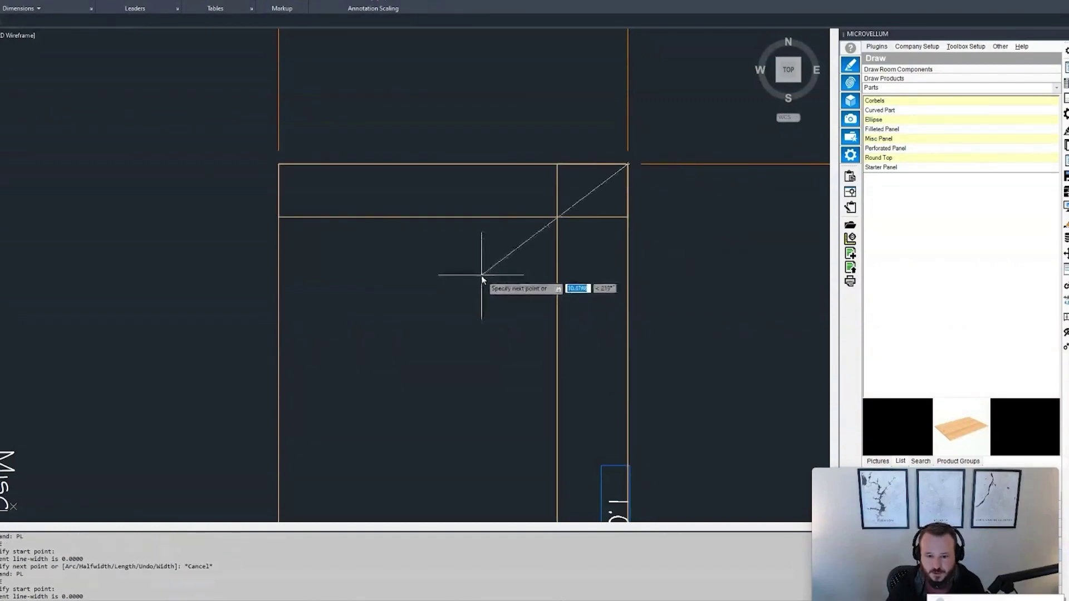
{"action": "left_click", "coordinate": [482, 275]}
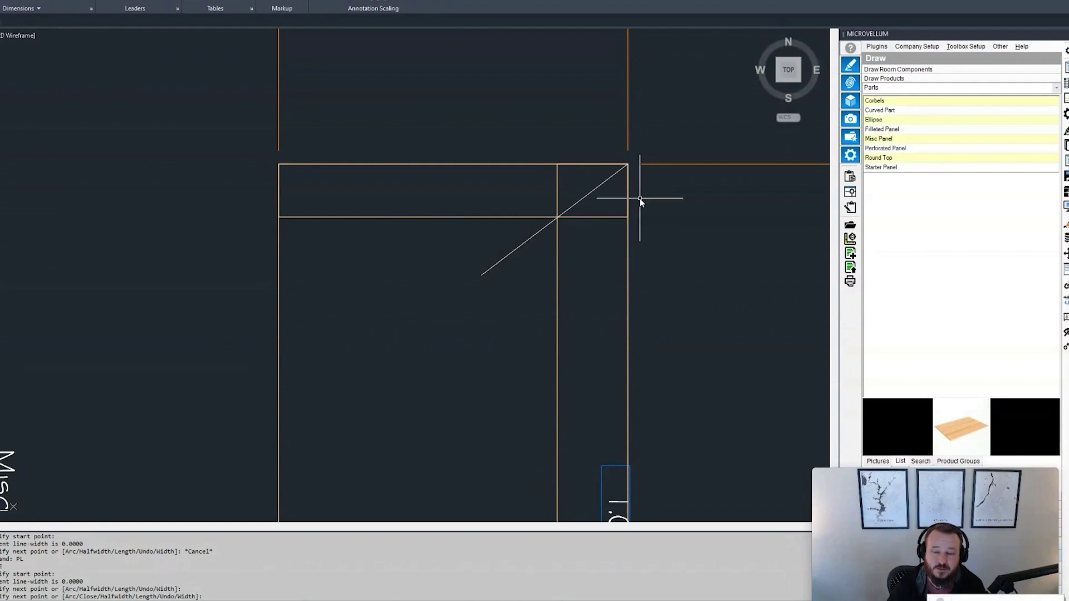
{"action": "middle_click_drag", "start_coordinate": [637, 198], "coordinate": [596, 204]}
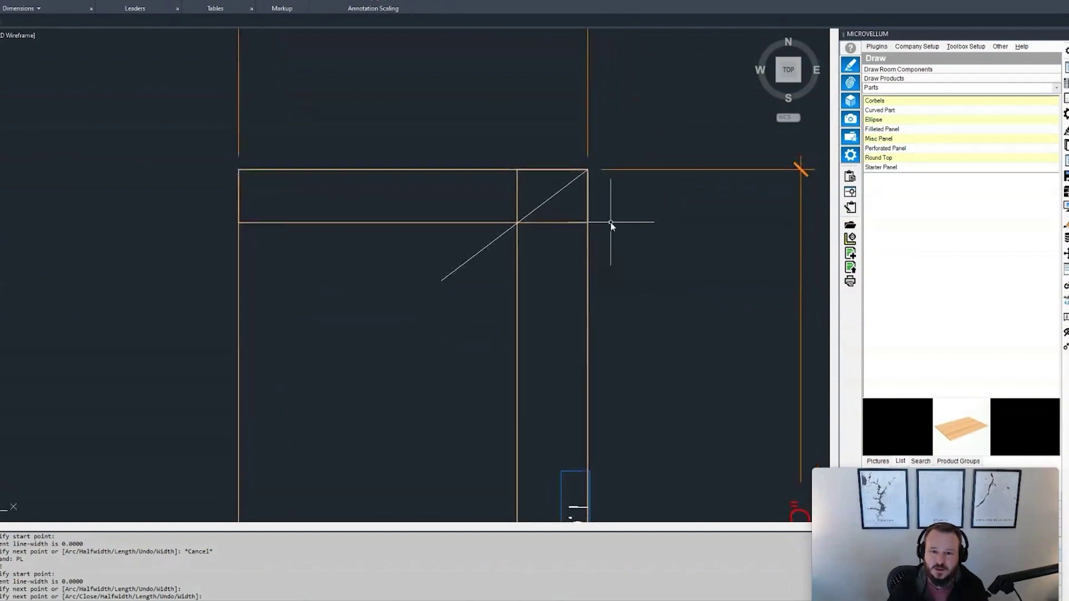
{"action": "scroll", "coordinate": [585, 203], "scroll_direction": "up", "scroll_amount": 4}
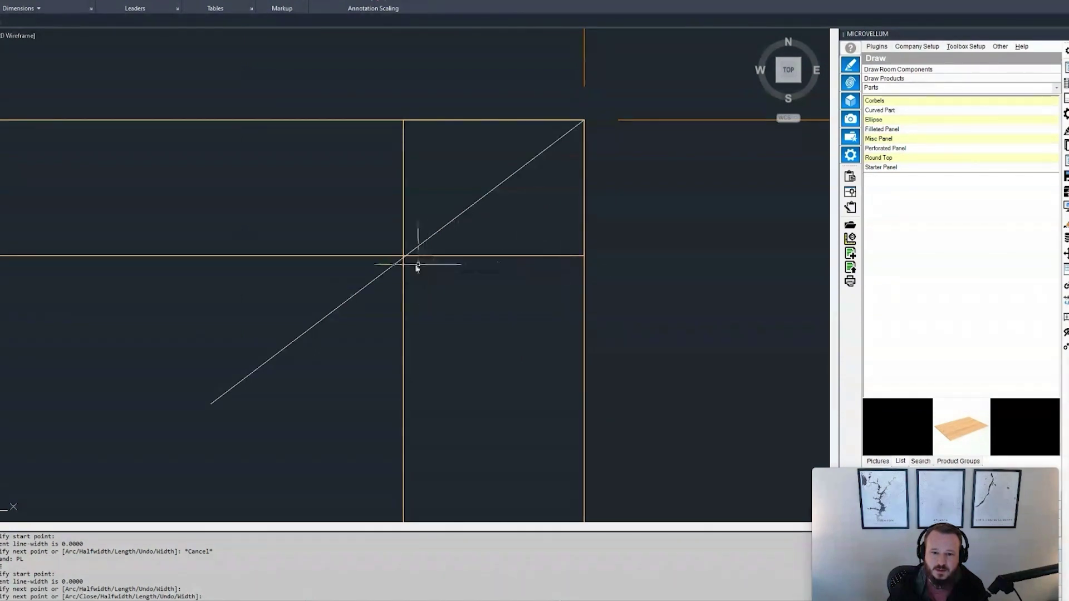
{"action": "type", "text": "p"}
{"action": "key", "text": "Escape"}
{"action": "key", "text": "Escape"}
{"action": "key", "text": "Escape"}
Add a linear dimension above the panel across the stile's width, from the inner miter intersection to the outer corner.
{"action": "type", "text": "dli"}
{"action": "key", "text": "Return"}
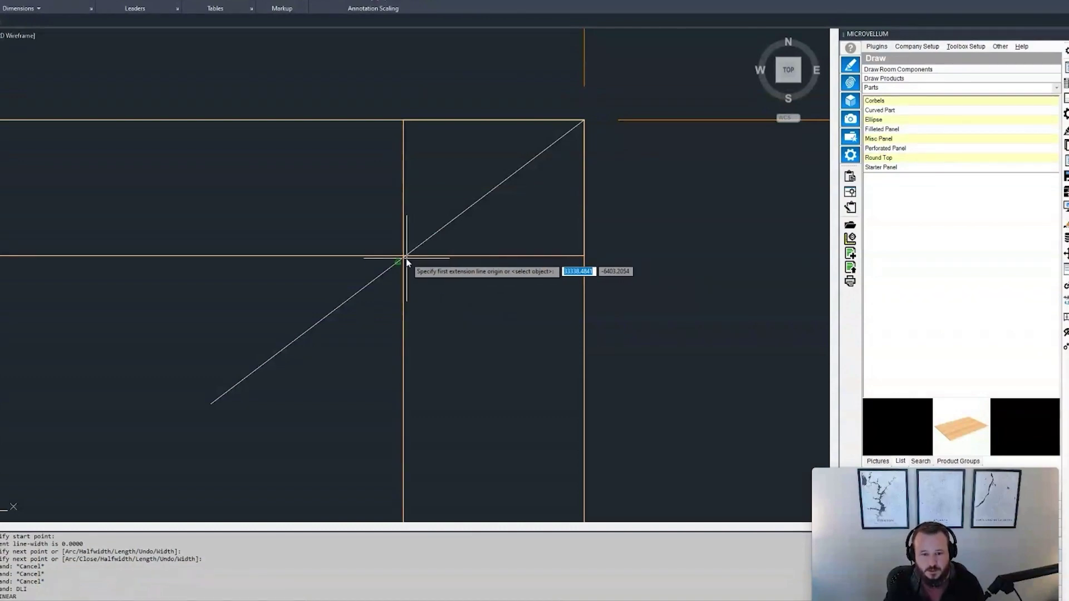
{"action": "left_click", "coordinate": [403, 255]}
{"action": "left_click", "coordinate": [584, 120]}
{"action": "mouse_move", "coordinate": [539, 69]}
{"action": "middle_mouse_down"}
{"action": "mouse_move", "coordinate": [505, 176]}
{"action": "mouse_move", "coordinate": [556, 180]}
{"action": "middle_mouse_up"}
{"action": "left_click", "coordinate": [496, 117]}
Add a linear dimension beside the panel across the top rail's width, from the outer corner to the rail's lower edge.
{"action": "scroll", "coordinate": [461, 161], "scroll_direction": "down", "scroll_amount": 2}
{"action": "key", "text": "Return"}
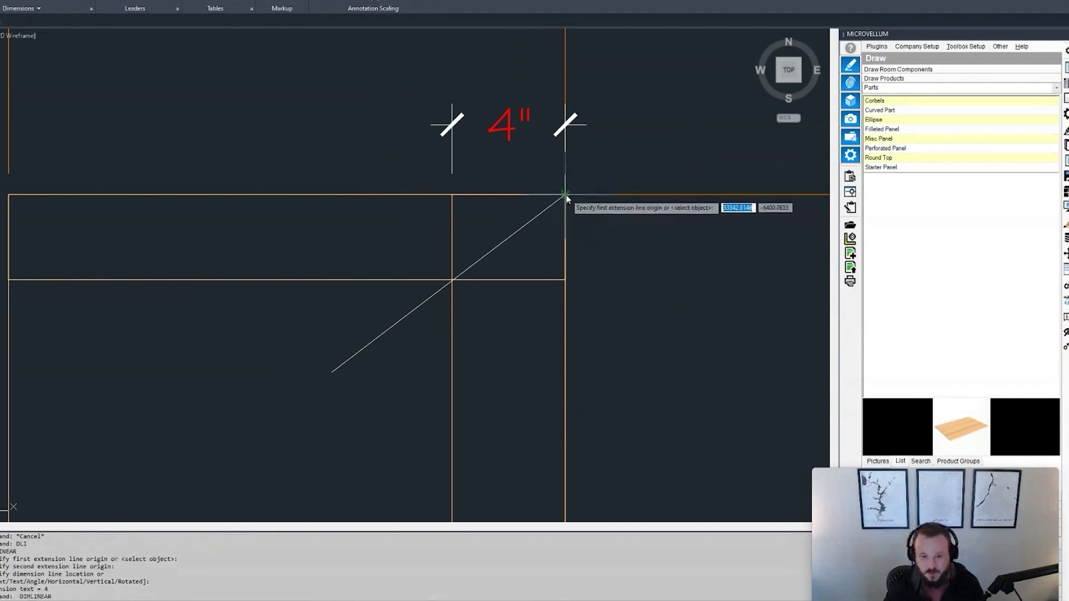
{"action": "left_click", "coordinate": [565, 195]}
{"action": "left_click", "coordinate": [565, 279]}
{"action": "left_click", "coordinate": [656, 279]}
{"action": "scroll", "coordinate": [556, 250], "scroll_direction": "down", "scroll_amount": 4}
{"action": "scroll", "coordinate": [558, 253], "scroll_direction": "up", "scroll_amount": 2}
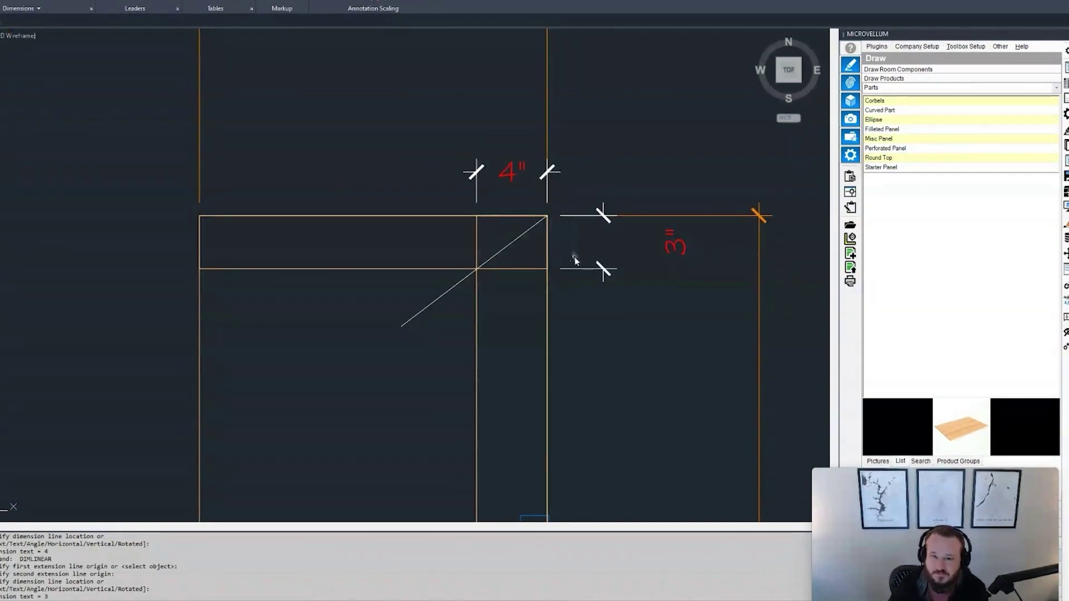
Move the stile width dimension from above the panel to just below the top rail.
{"action": "scroll", "coordinate": [546, 221], "scroll_direction": "up", "scroll_amount": 2}
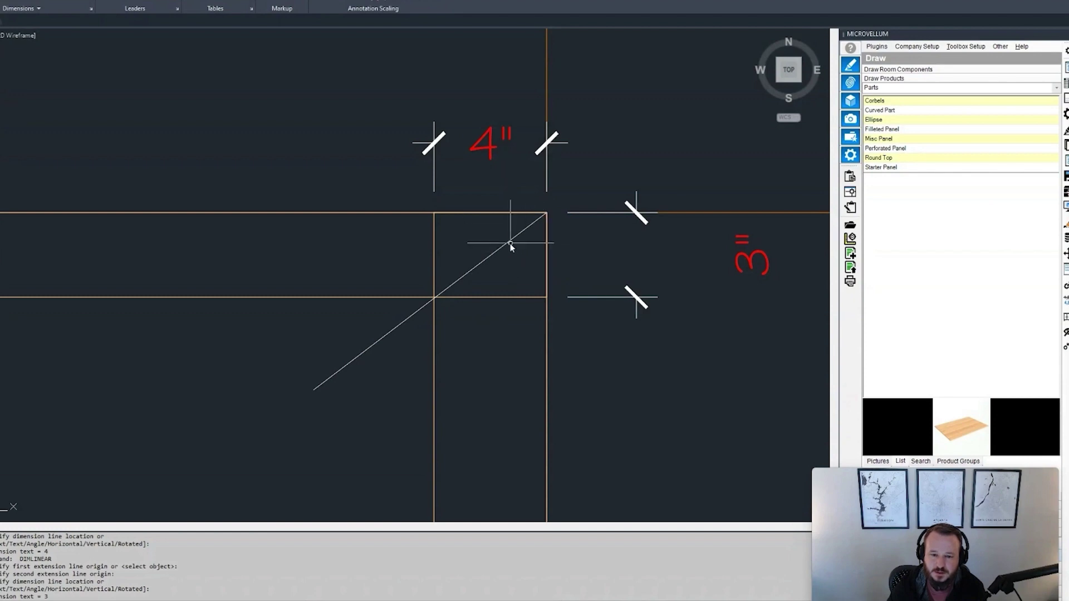
{"action": "middle_click_drag", "start_coordinate": [552, 246], "coordinate": [542, 243]}
{"action": "left_click", "coordinate": [479, 148]}
{"action": "left_click", "coordinate": [479, 140]}
{"action": "left_click", "coordinate": [479, 142]}
{"action": "key", "text": "ctrl+z"}
{"action": "left_click", "coordinate": [536, 140]}
{"action": "left_click", "coordinate": [533, 356]}
{"action": "scroll", "coordinate": [564, 352], "scroll_direction": "up", "scroll_amount": 1}
{"action": "mouse_move", "coordinate": [583, 331]}
{"action": "middle_mouse_down"}
{"action": "mouse_move", "coordinate": [565, 348]}
{"action": "mouse_move", "coordinate": [504, 315]}
{"action": "middle_mouse_up"}
{"action": "scroll", "coordinate": [510, 335], "scroll_direction": "down", "scroll_amount": 1}
{"action": "key", "text": "Escape"}
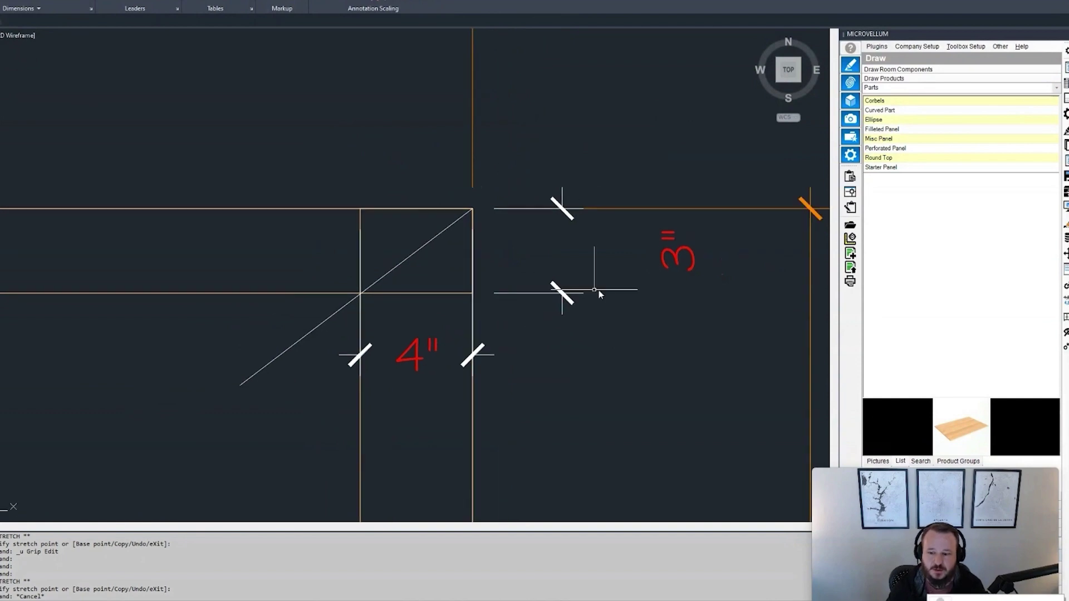
Compare the Misc Panel's Top Rail Width and Stile Width prompts with the dimensioned corner.
{"action": "left_click", "coordinate": [1065, 67]}
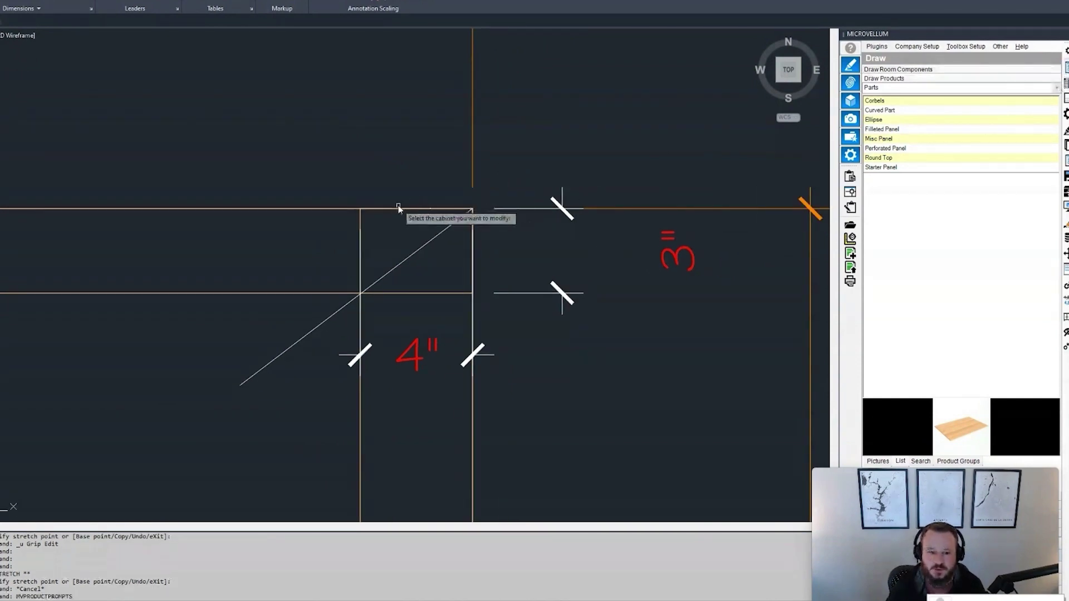
{"action": "left_click", "coordinate": [360, 219]}
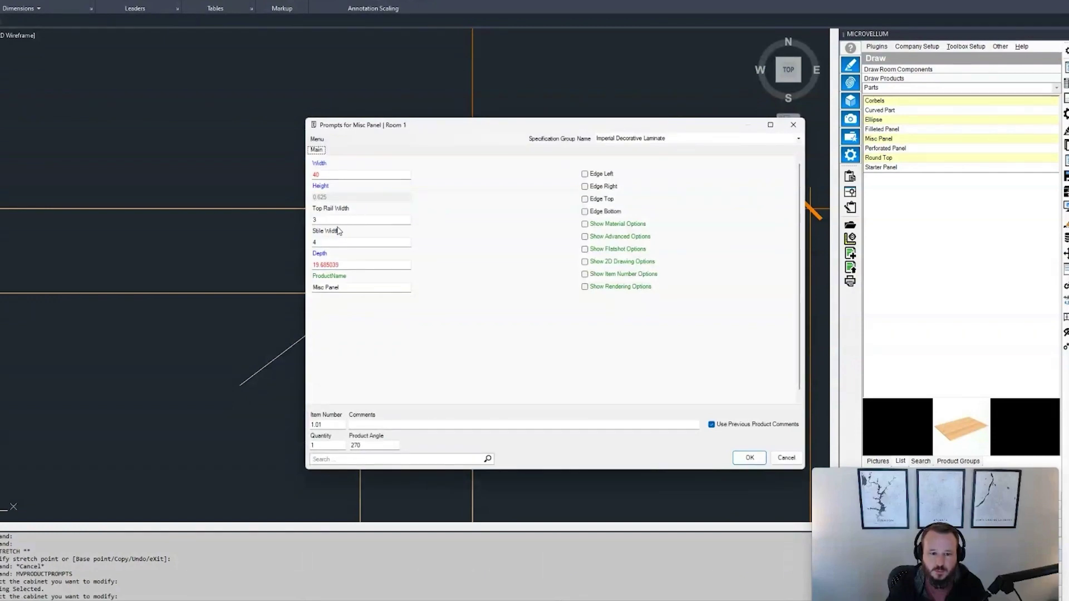
{"action": "left_click", "coordinate": [780, 456]}
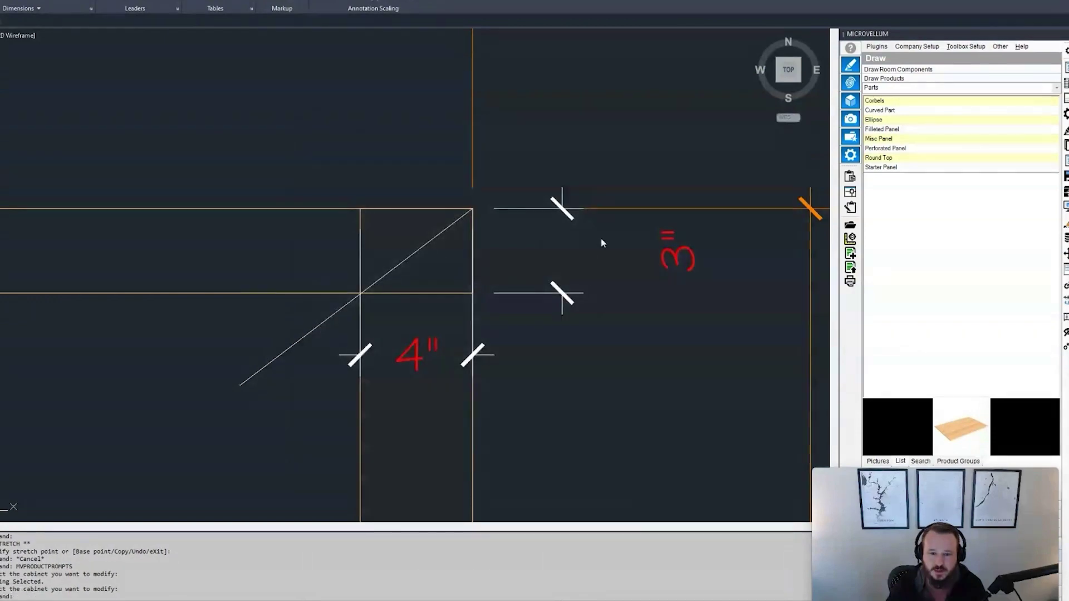
Add a multileader labelled STILE_WIDTH pointing to the stile width dimension.
{"action": "middle_click_drag", "start_coordinate": [419, 338], "coordinate": [396, 325]}
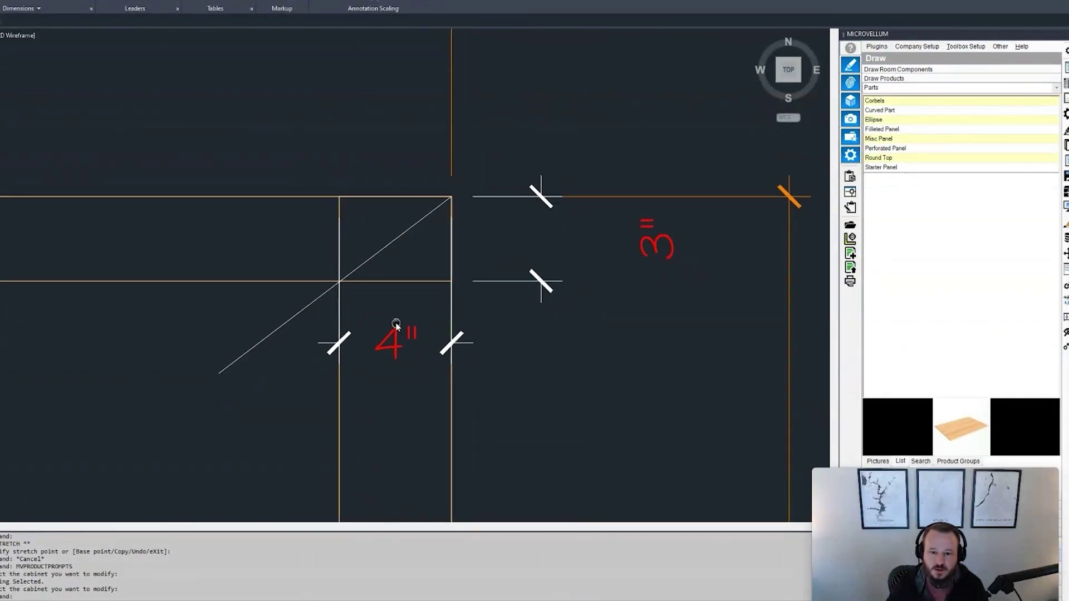
{"action": "scroll", "coordinate": [427, 289], "scroll_direction": "down", "scroll_amount": 2}
{"action": "scroll", "coordinate": [411, 289], "scroll_direction": "up", "scroll_amount": 2}
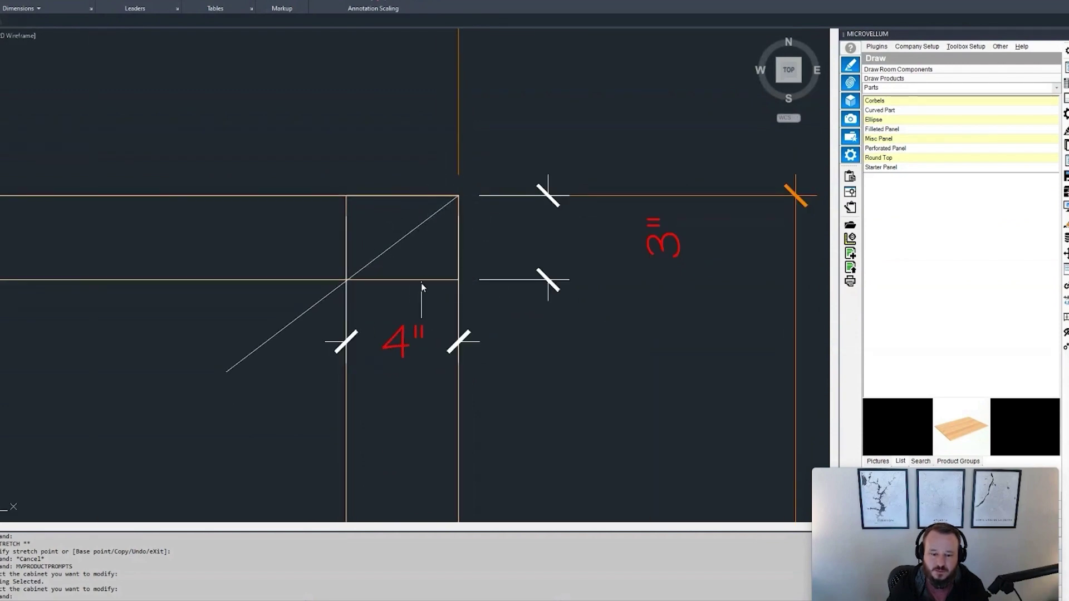
{"action": "middle_click_drag", "start_coordinate": [501, 327], "coordinate": [470, 306]}
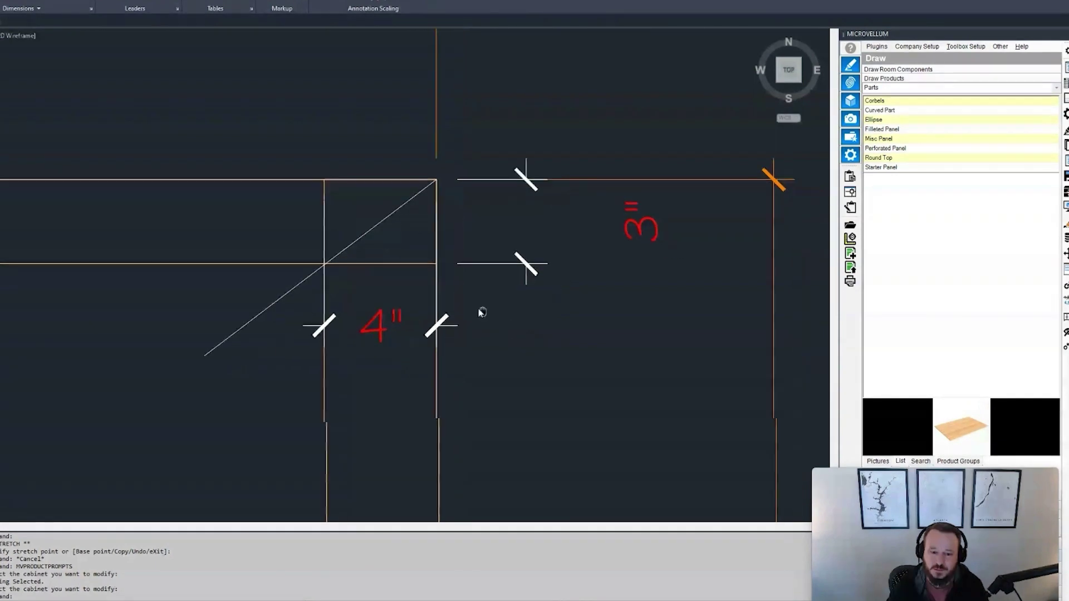
{"action": "type", "text": "mleader"}
{"action": "key", "text": "Return"}
{"action": "left_click", "coordinate": [377, 312]}
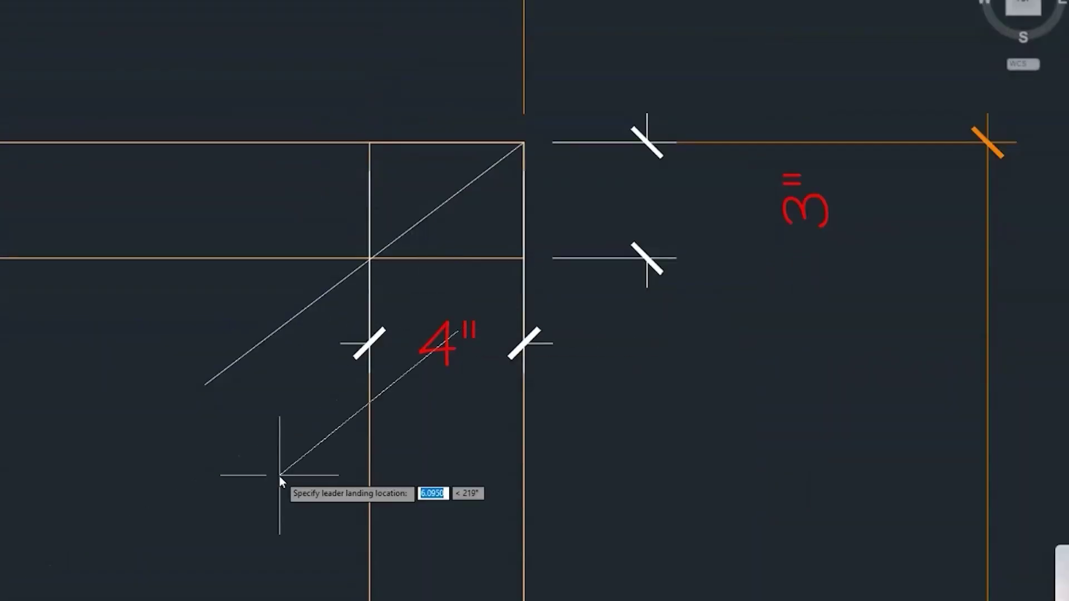
{"action": "scroll", "coordinate": [279, 476], "scroll_direction": "down", "scroll_amount": 2}
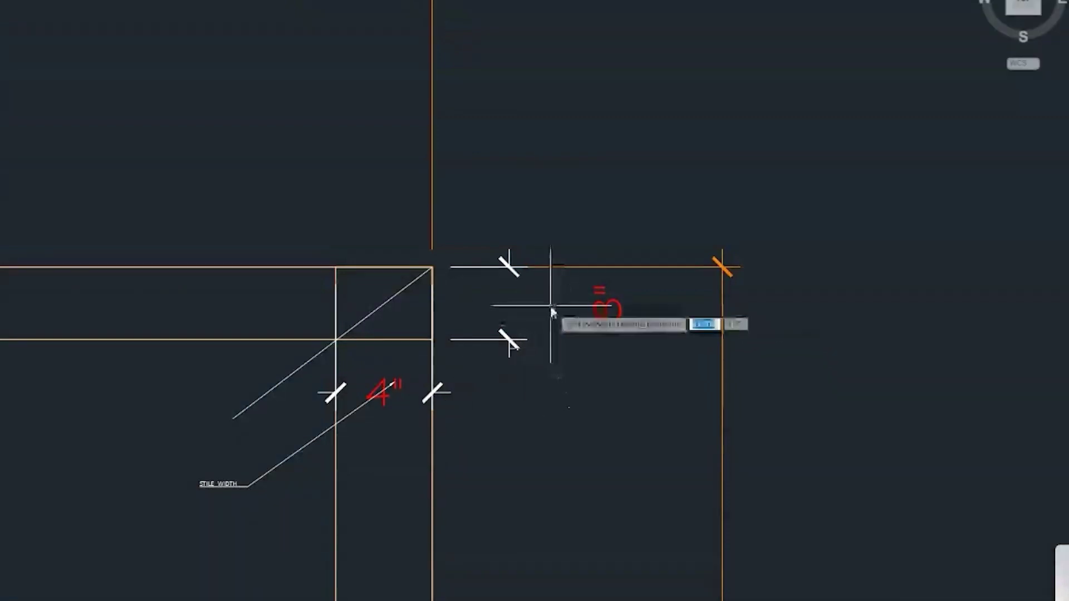
Add a multileader labelled TOP_RAIL_WIDTH pointing to the top rail width dimension.
{"action": "left_click", "coordinate": [551, 304]}
{"action": "left_click", "coordinate": [620, 203]}
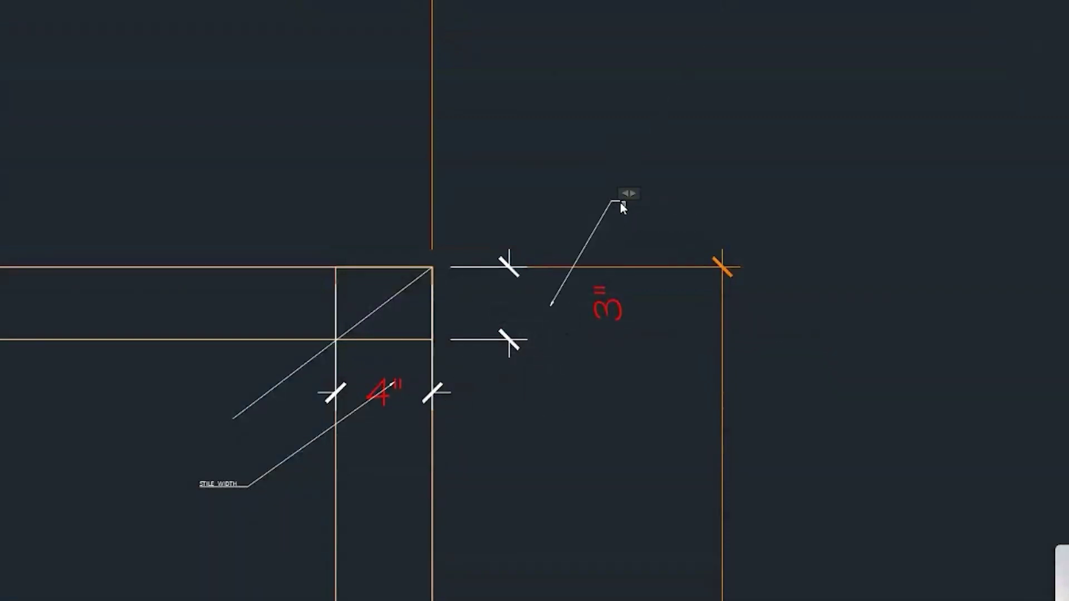
{"action": "type", "text": "TOP_RAIL_WIDTH"}
{"action": "left_click", "coordinate": [677, 187]}
{"action": "scroll", "coordinate": [646, 215], "scroll_direction": "up", "scroll_amount": 3}
{"action": "scroll", "coordinate": [714, 95], "scroll_direction": "down", "scroll_amount": 3}
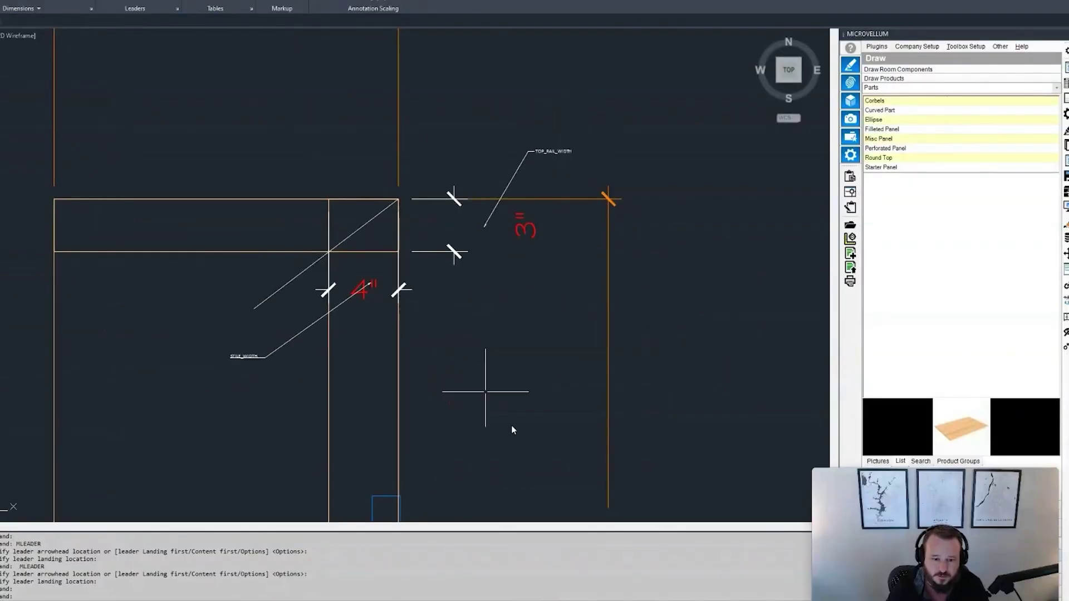
Switch to the Microvellum Trig Formula Calculator spreadsheet, place it beside the drawing and clear the Shoe_Rack example prompts and values.
{"action": "mouse_move", "coordinate": [609, 599]}
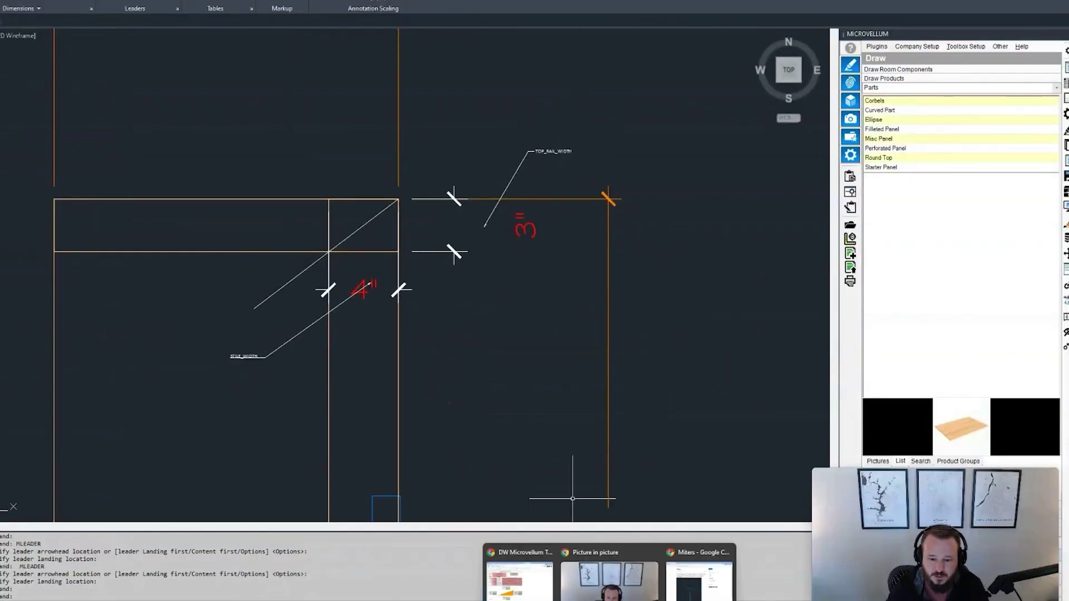
{"action": "left_click", "coordinate": [699, 576]}
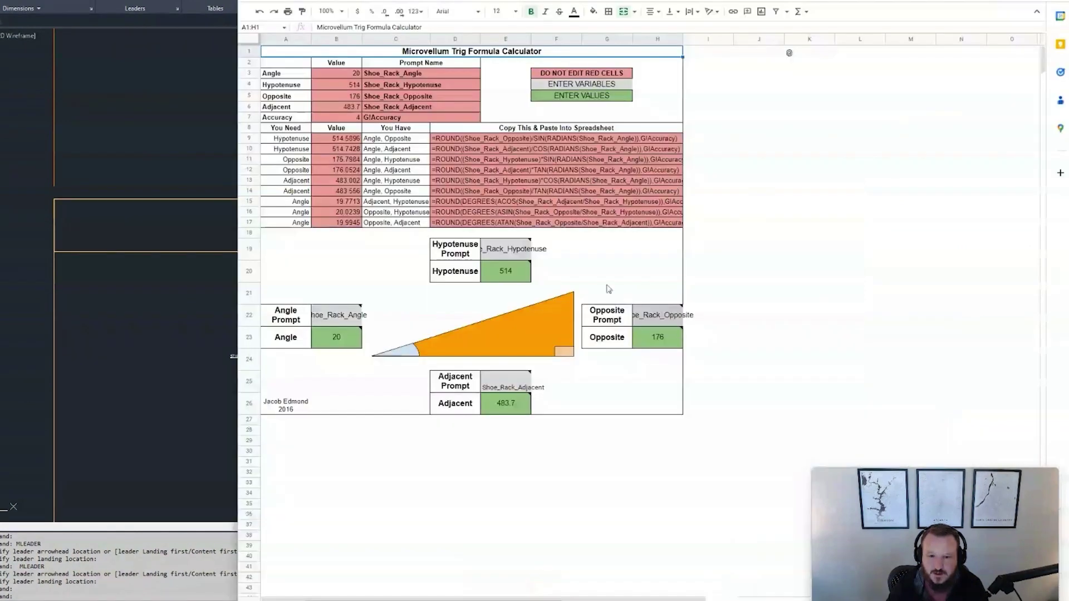
{"action": "left_click_drag", "start_coordinate": [238, 183], "coordinate": [553, 186]}
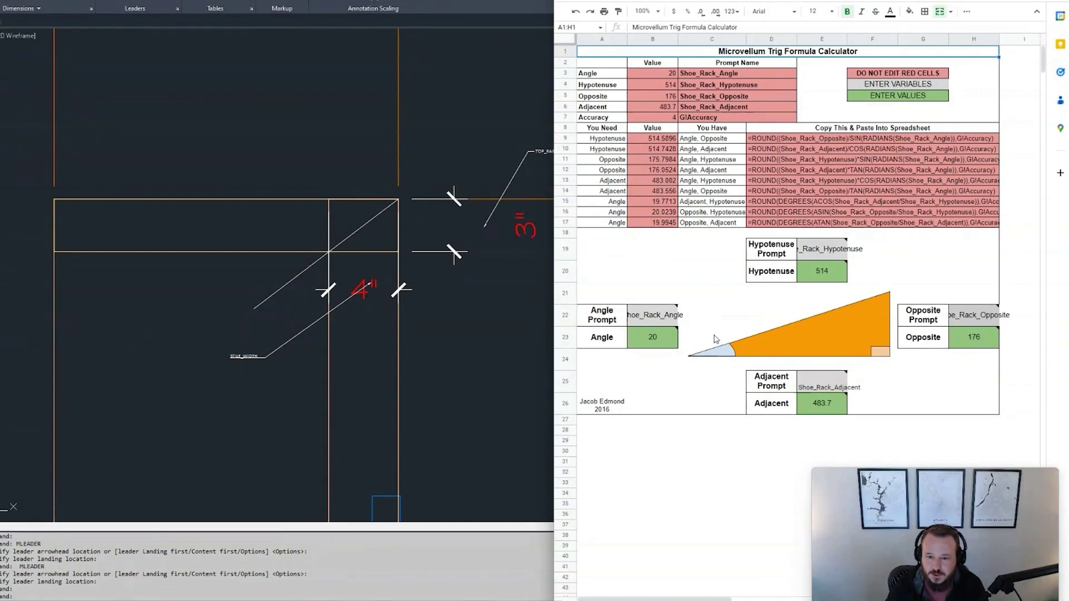
{"action": "left_click", "coordinate": [655, 312]}
{"action": "key", "text": "Delete"}
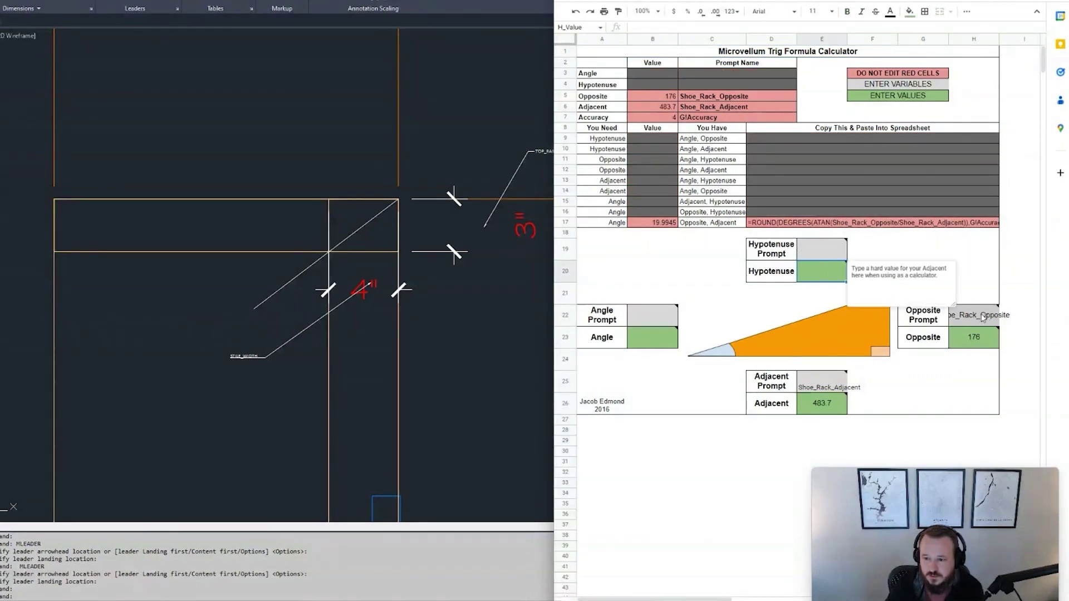
{"action": "key", "text": "ctrl+z"}
{"action": "key", "text": "ctrl+z"}
{"action": "key", "text": "ctrl+z"}
{"action": "key", "text": "ctrl+z"}
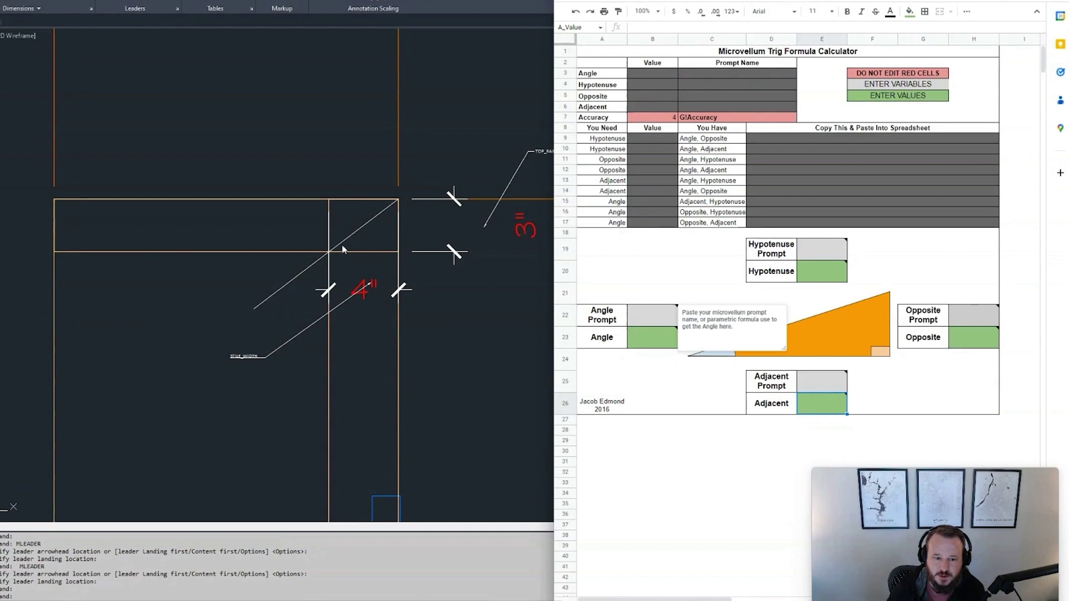
Enter STILE_WIDTH as the calculator's Adjacent prompt and 4 as its Adjacent value.
{"action": "left_click", "coordinate": [817, 388]}
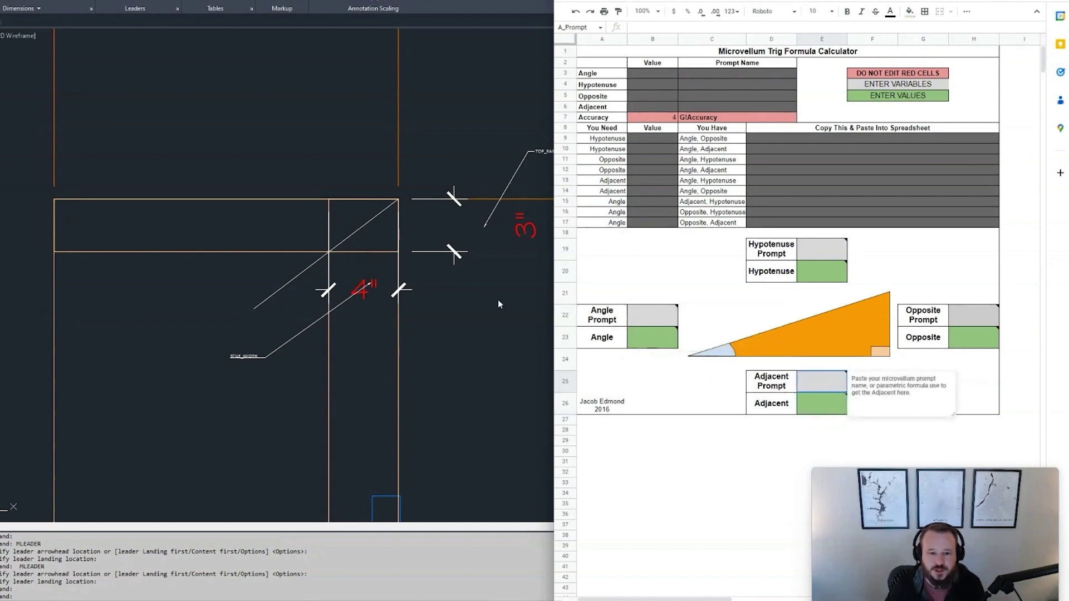
{"action": "mouse_move", "coordinate": [644, 332]}
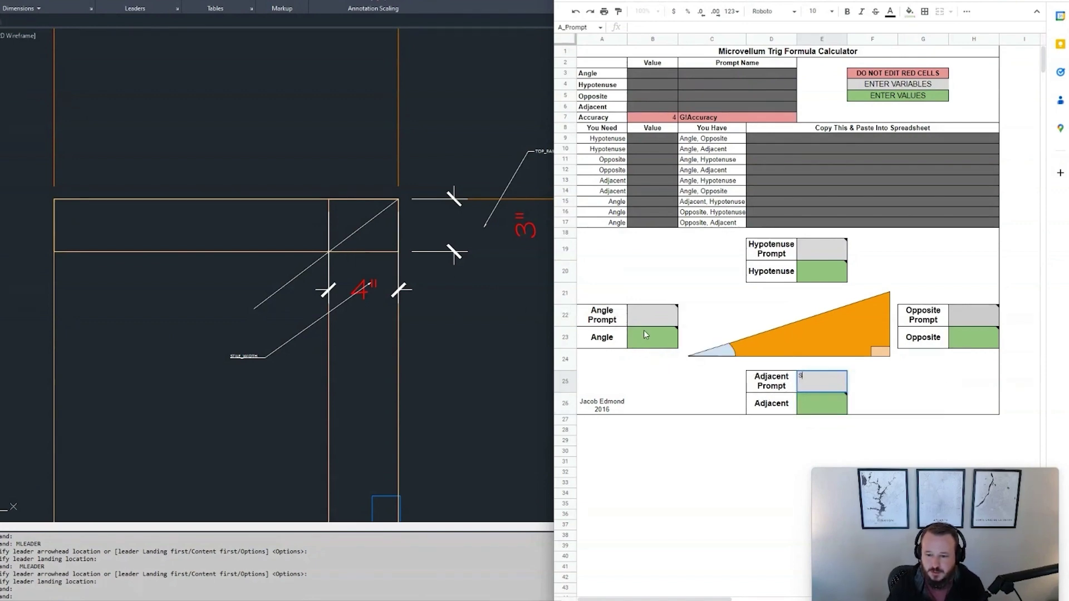
{"action": "type", "text": "STILE_WIDTH"}
{"action": "key", "text": "Return"}
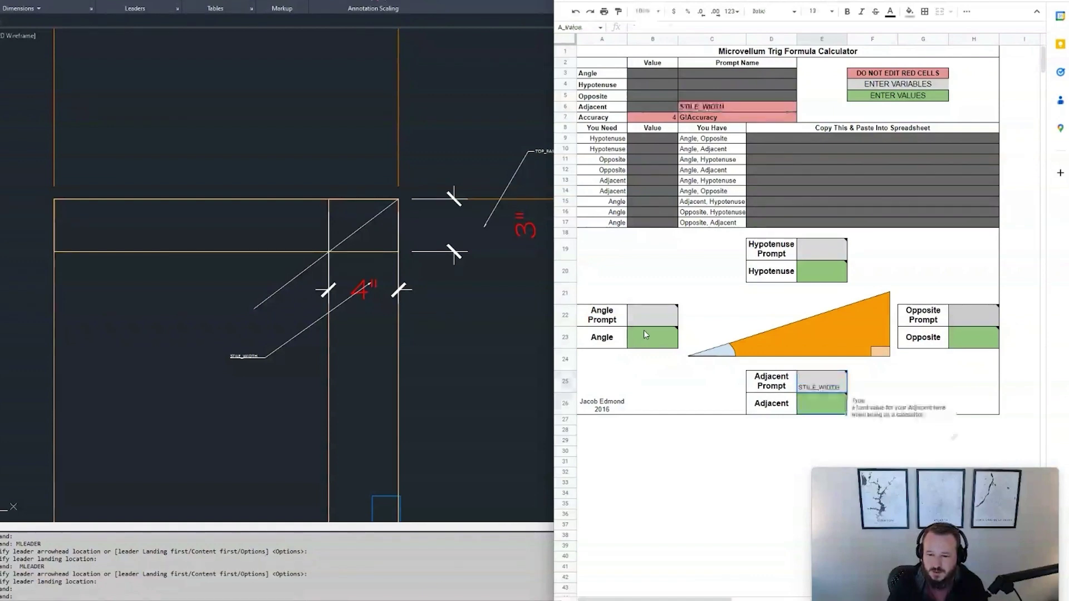
{"action": "type", "text": "4"}
{"action": "key", "text": "Return"}
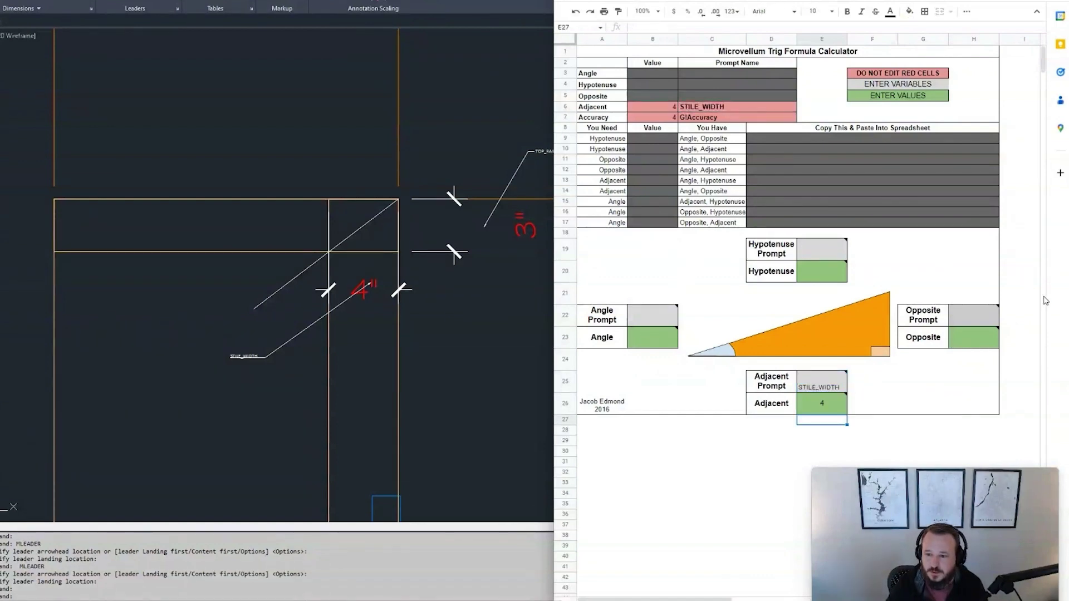
Enter TOP_RAIL_WIDTH as the calculator's Opposite prompt and 3 as its Opposite value.
{"action": "left_click", "coordinate": [964, 318]}
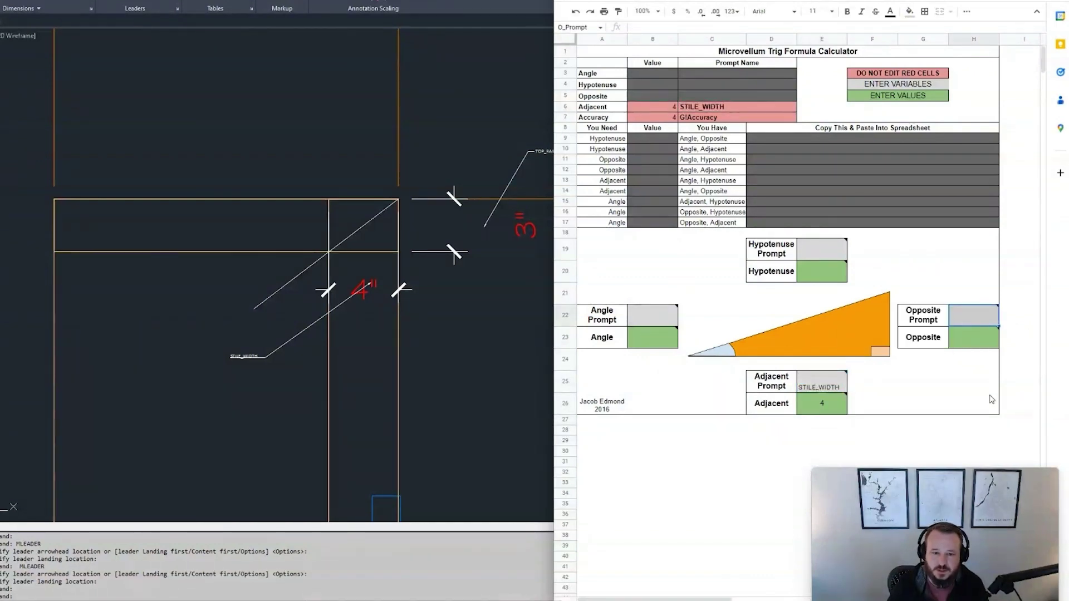
{"action": "type", "text": "TOP_RAIL_WD"}
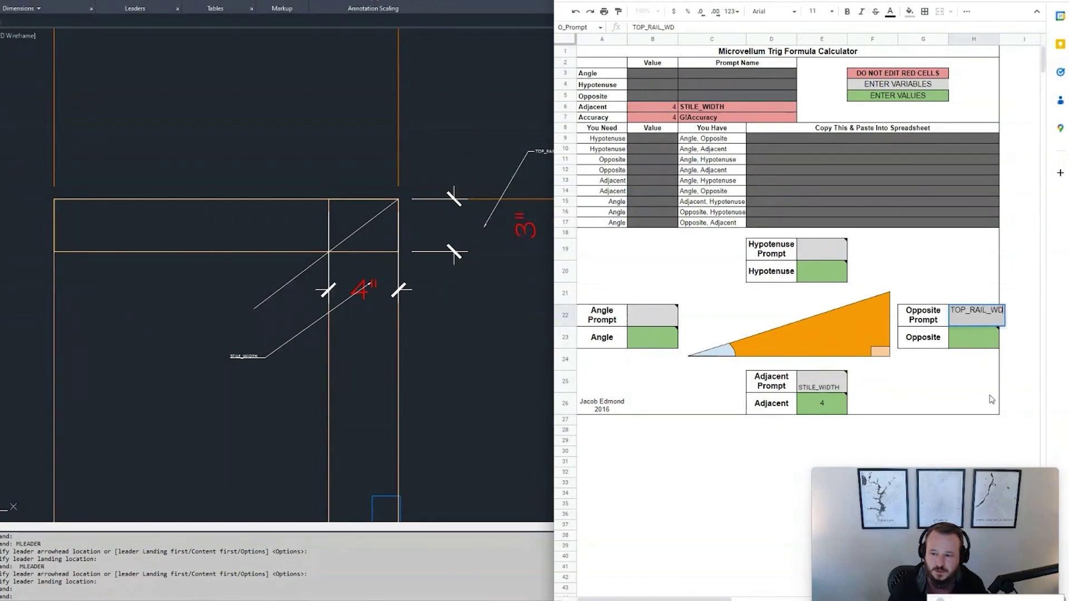
{"action": "key", "text": "BackSpace"}
{"action": "type", "text": "IDTH"}
{"action": "key", "text": "Return"}
{"action": "type", "text": "3"}
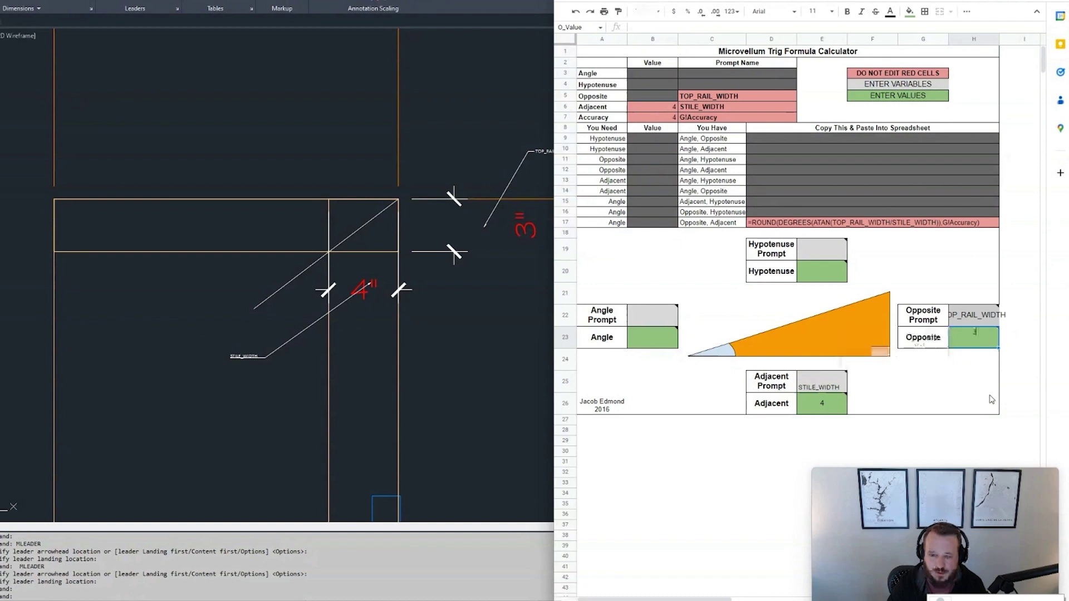
{"action": "key", "text": "Return"}
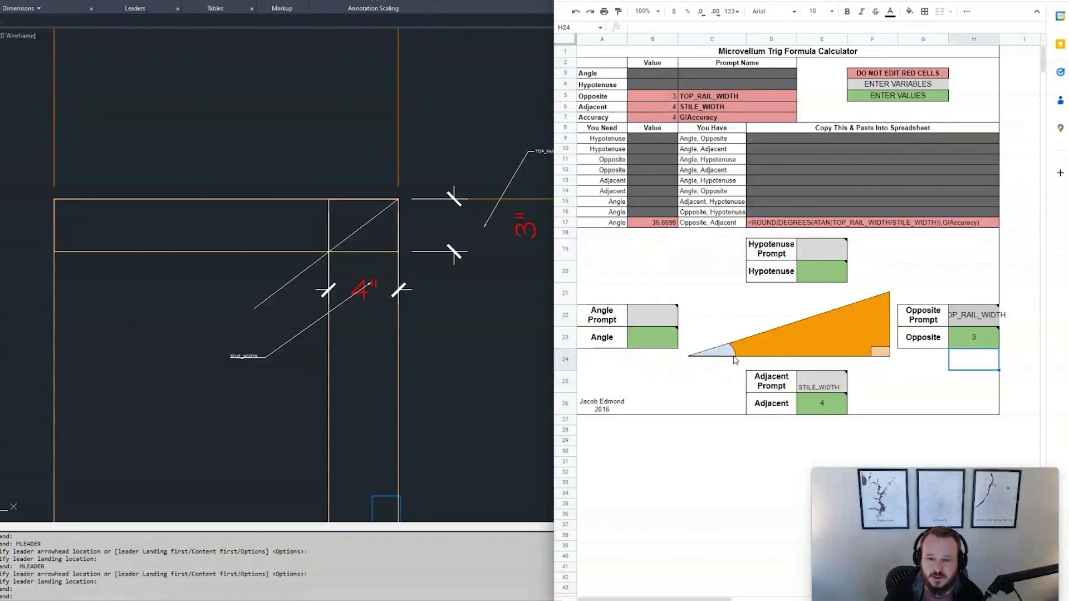
Copy the calculator's Angle formula for known Opposite and Adjacent, and open the Misc Panel's design data from the drawing.
{"action": "left_click", "coordinate": [814, 223]}
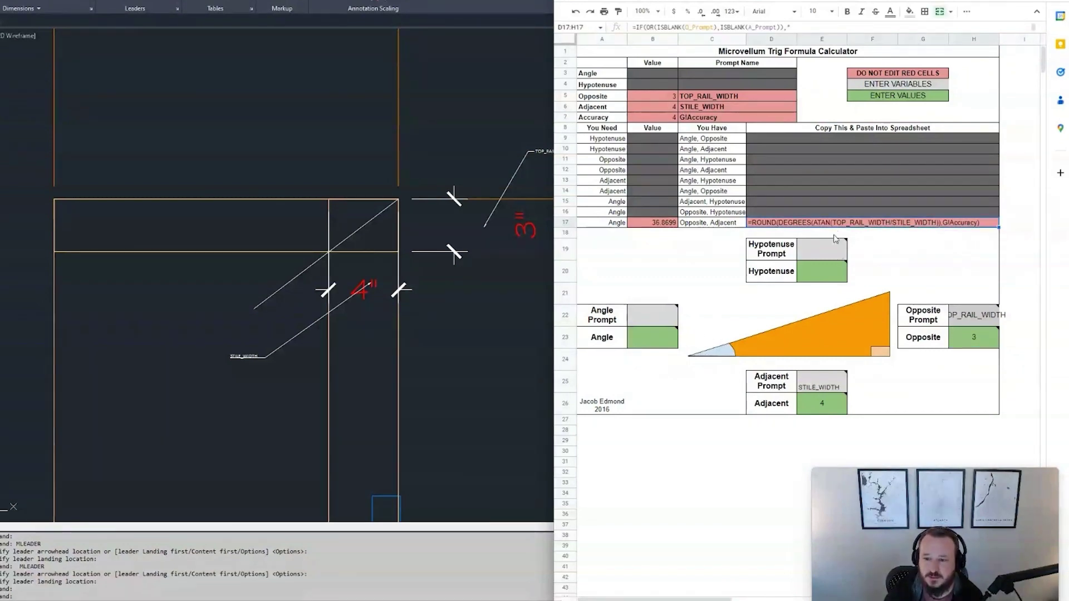
{"action": "key", "text": "ctrl+c"}
{"action": "left_click", "coordinate": [483, 292]}
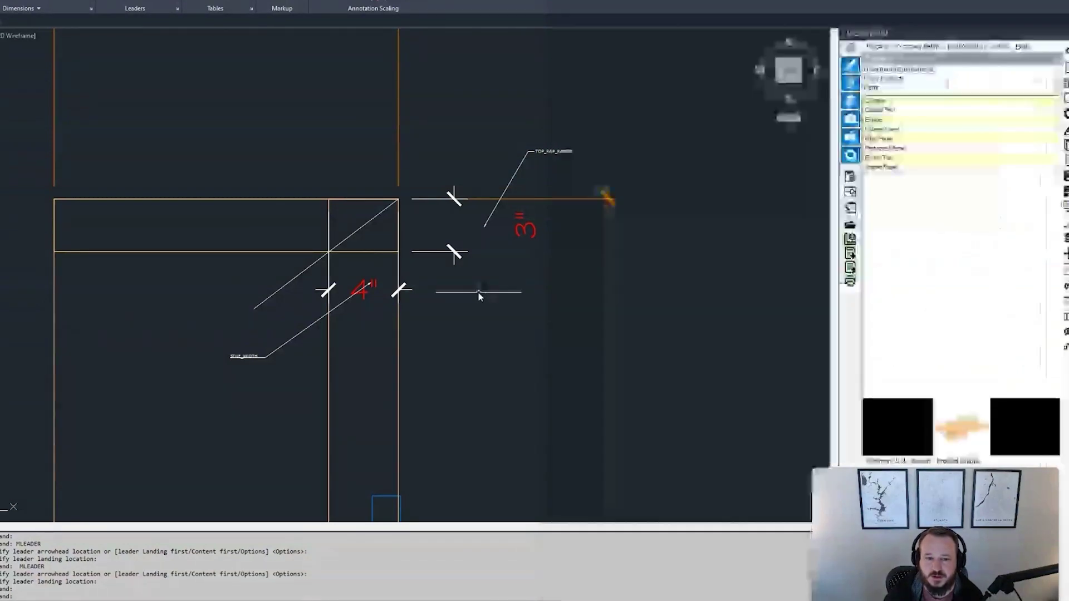
{"action": "left_click", "coordinate": [1065, 85]}
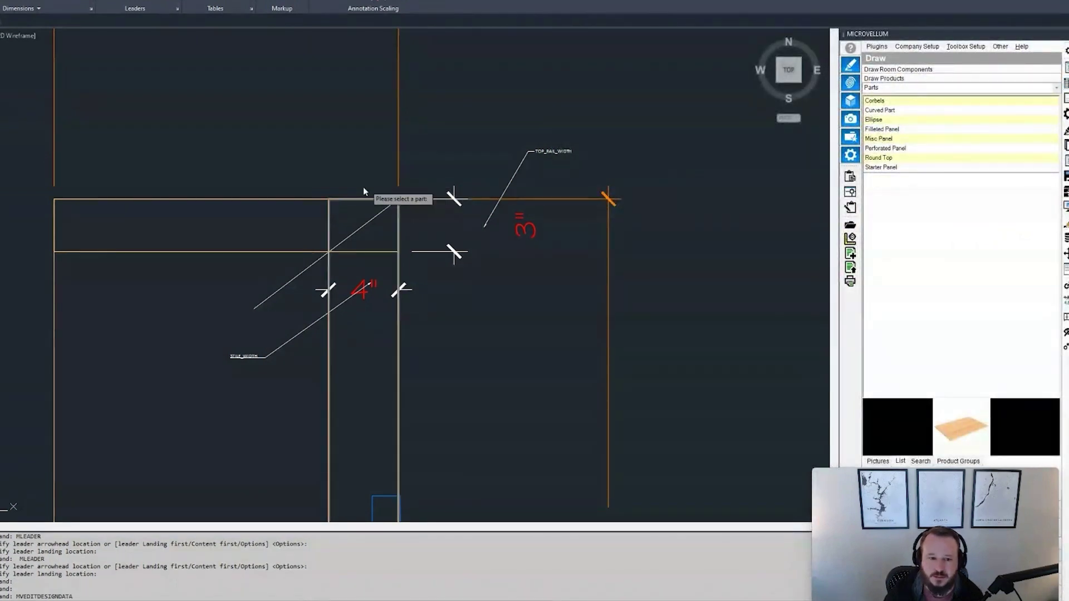
{"action": "left_click", "coordinate": [370, 216]}
{"action": "key", "text": "Return"}
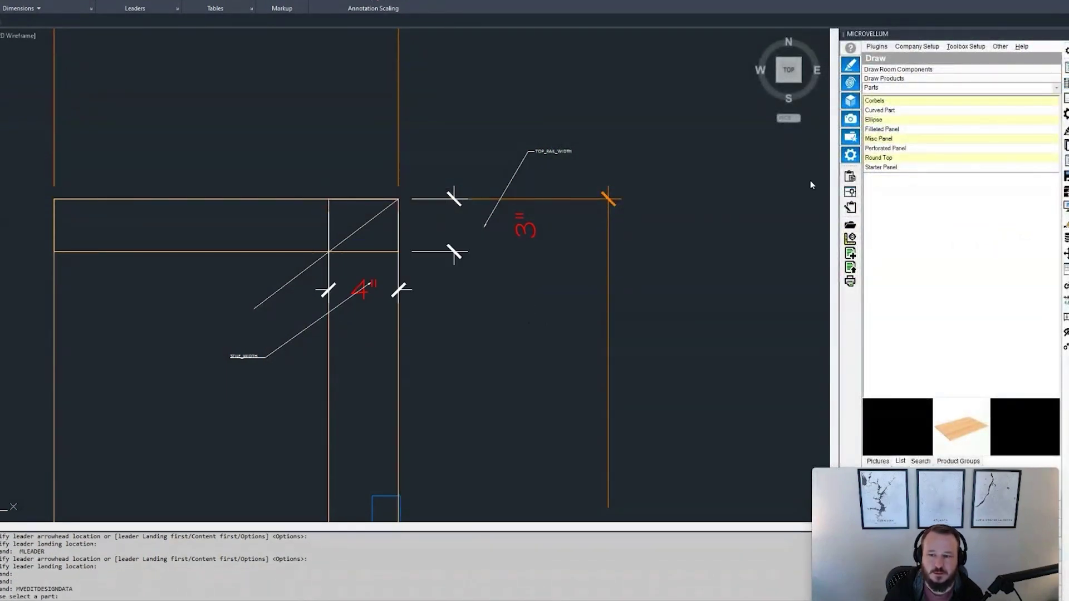
{"action": "key", "text": "Return"}
{"action": "left_click", "coordinate": [254, 205]}
Paste =ROUND(DEGREES(ATAN(TOP_RAIL_WIDTH/STILE_WIDTH)),G!Accuracy) as a value on a free row below the Misc Panel's existing prompts.
{"action": "scroll", "coordinate": [533, 185], "scroll_direction": "down", "scroll_amount": 3}
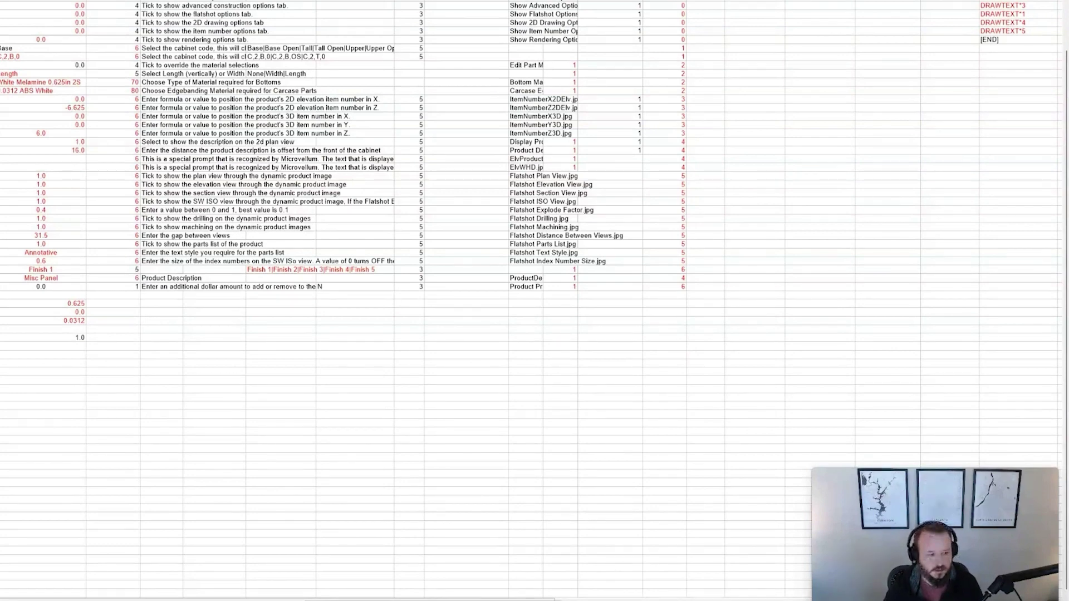
{"action": "left_click", "coordinate": [43, 354]}
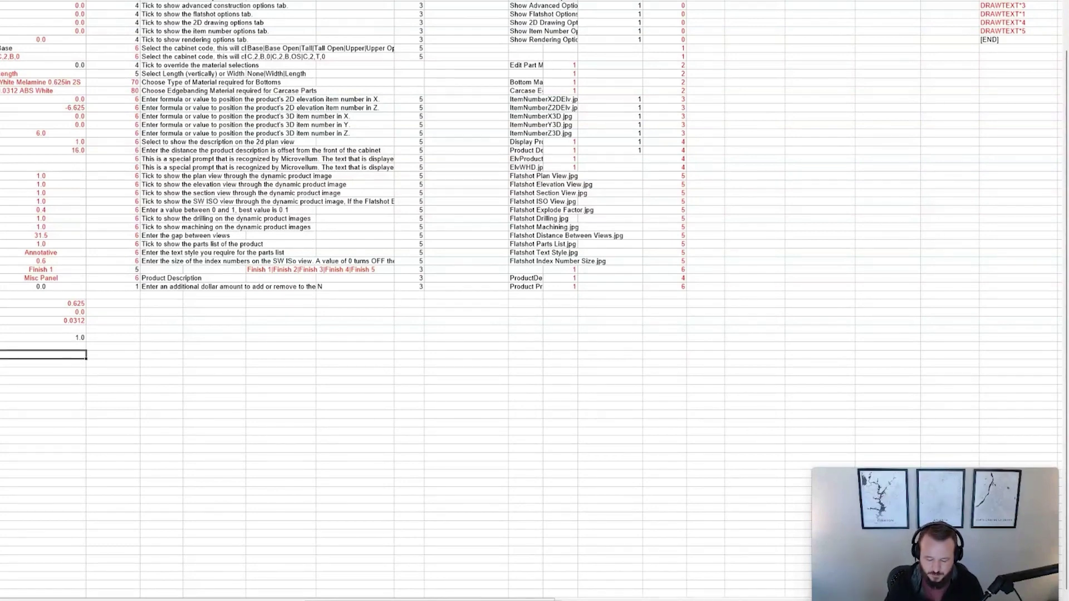
{"action": "key", "text": "ctrl+v"}
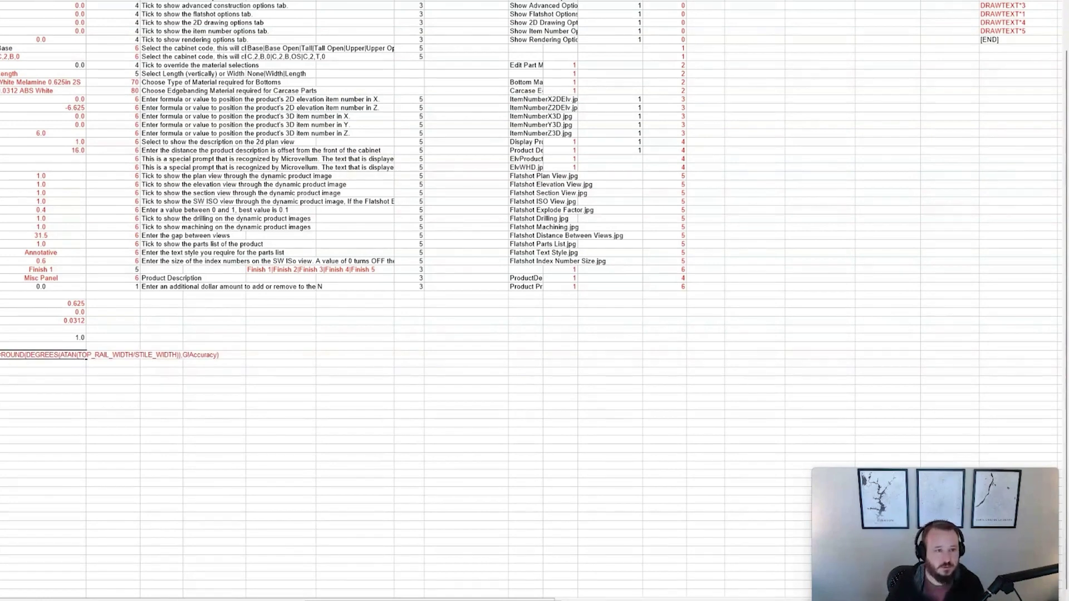
{"action": "key", "text": "Return"}
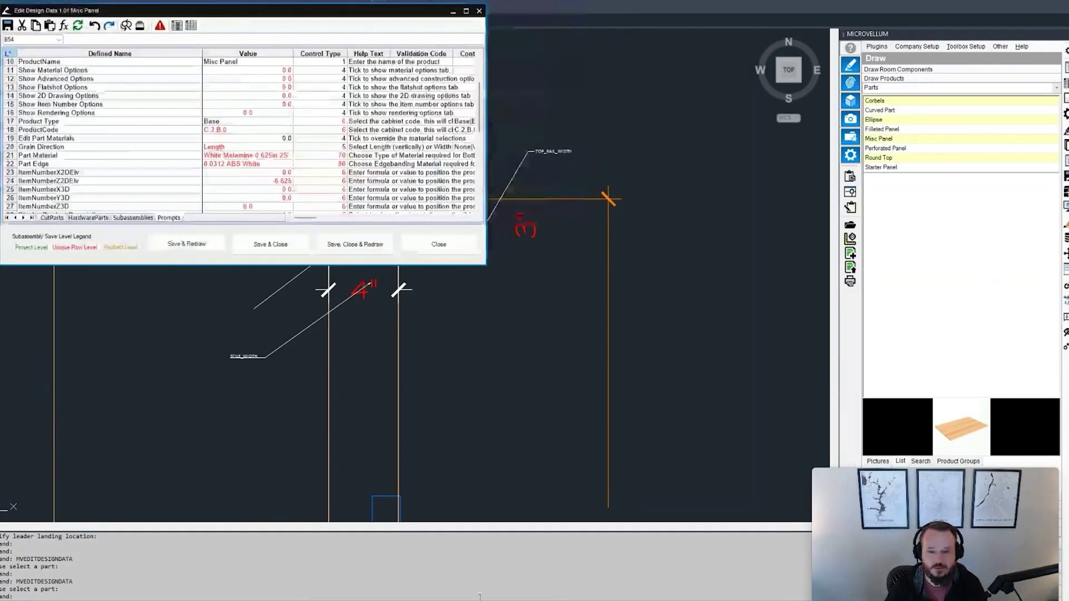
Check the calculator's Angle result for Opposite and Adjacent against the formula pasted into the Misc Panel's prompts.
{"action": "mouse_move", "coordinate": [610, 599]}
{"action": "left_click", "coordinate": [668, 570]}
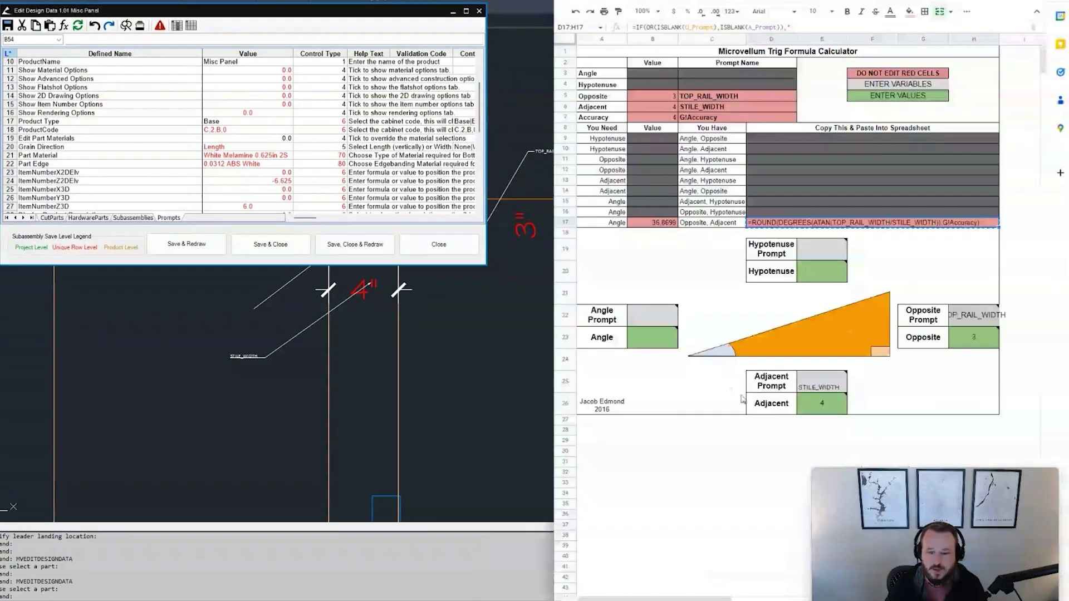
{"action": "left_click", "coordinate": [665, 225]}
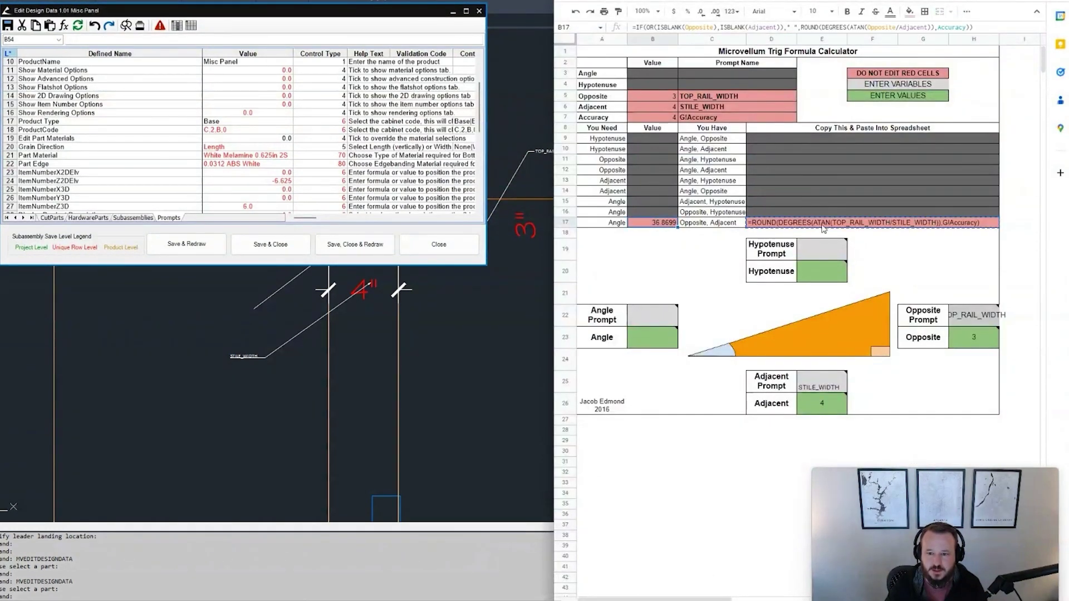
{"action": "mouse_move", "coordinate": [997, 306]}
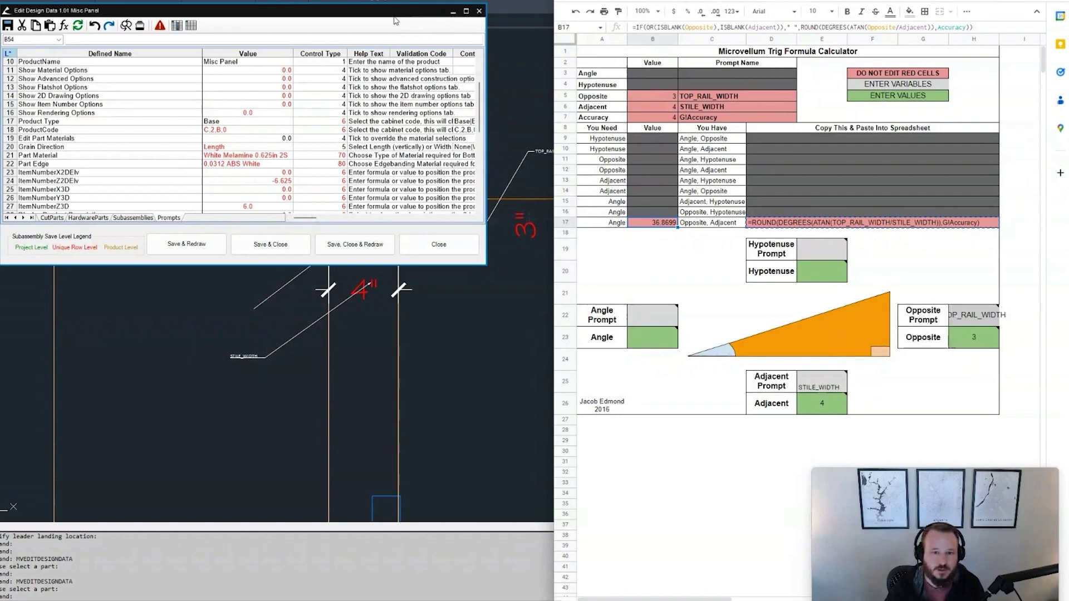
Add Miter Angle as a defined name for the pasted formula's value in the Misc Panel's prompts.
{"action": "left_click", "coordinate": [483, 11]}
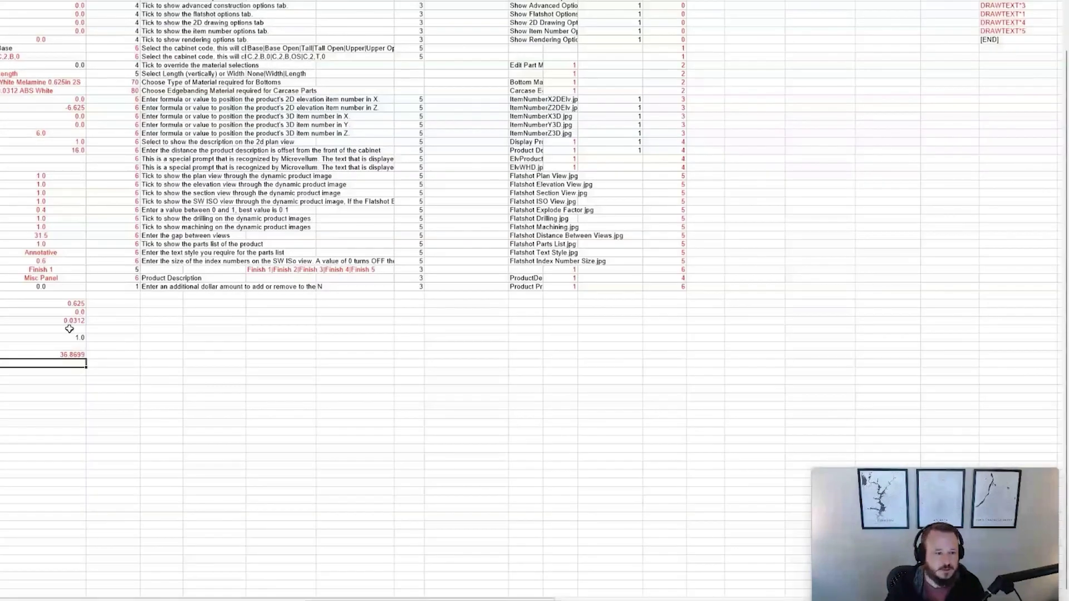
{"action": "left_click", "coordinate": [69, 355]}
{"action": "right_click", "coordinate": [59, 356]}
{"action": "left_click", "coordinate": [100, 363]}
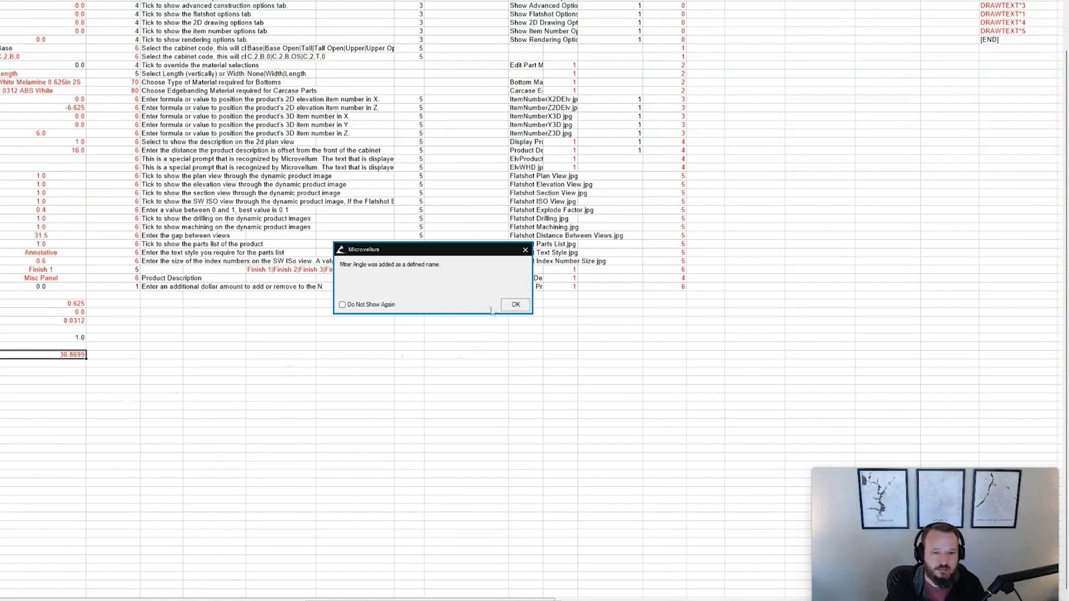
{"action": "left_click", "coordinate": [515, 305]}
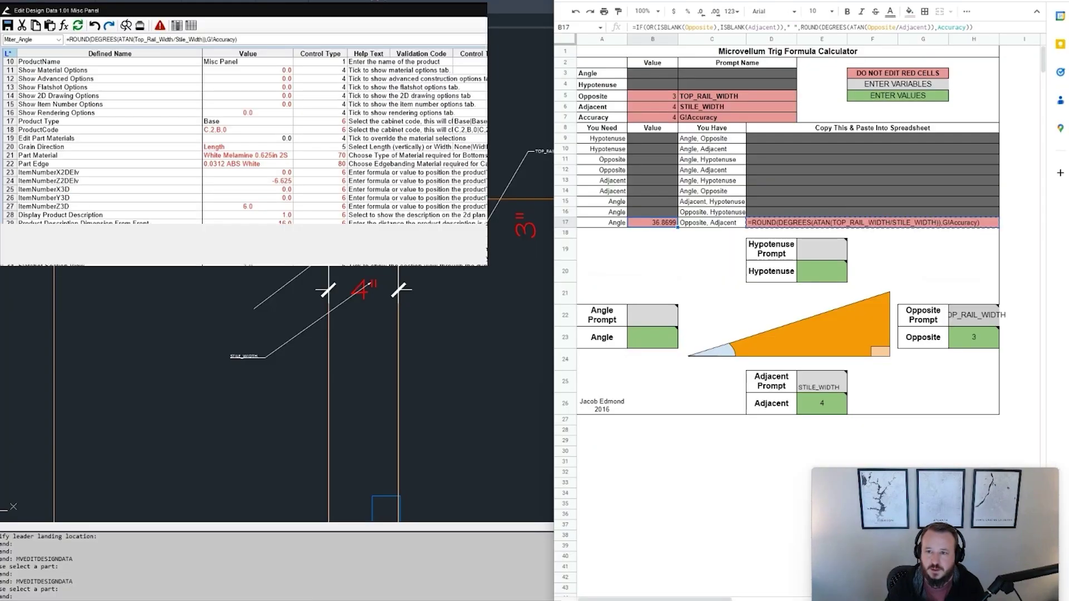
Move the Edit Design Data window aside to view the Miter Angle formula alongside the mitered corner, and return to the drawing.
{"action": "mouse_move", "coordinate": [1068, 134]}
{"action": "left_mouse_down"}
{"action": "mouse_move", "coordinate": [877, 108]}
{"action": "mouse_move", "coordinate": [1015, 63]}
{"action": "left_mouse_up"}
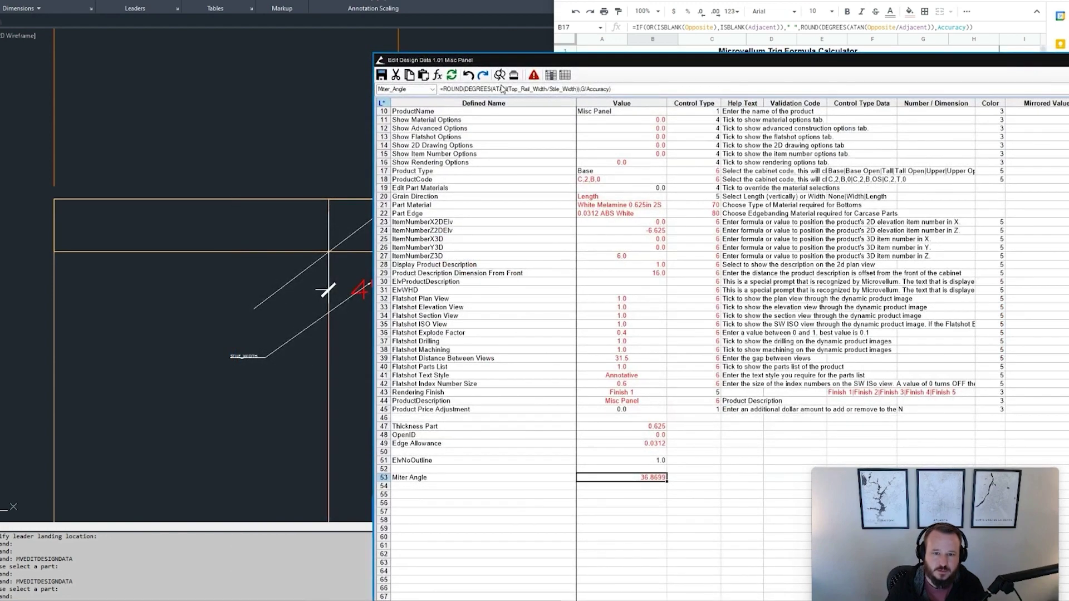
{"action": "left_click_drag", "start_coordinate": [501, 59], "coordinate": [632, 62]}
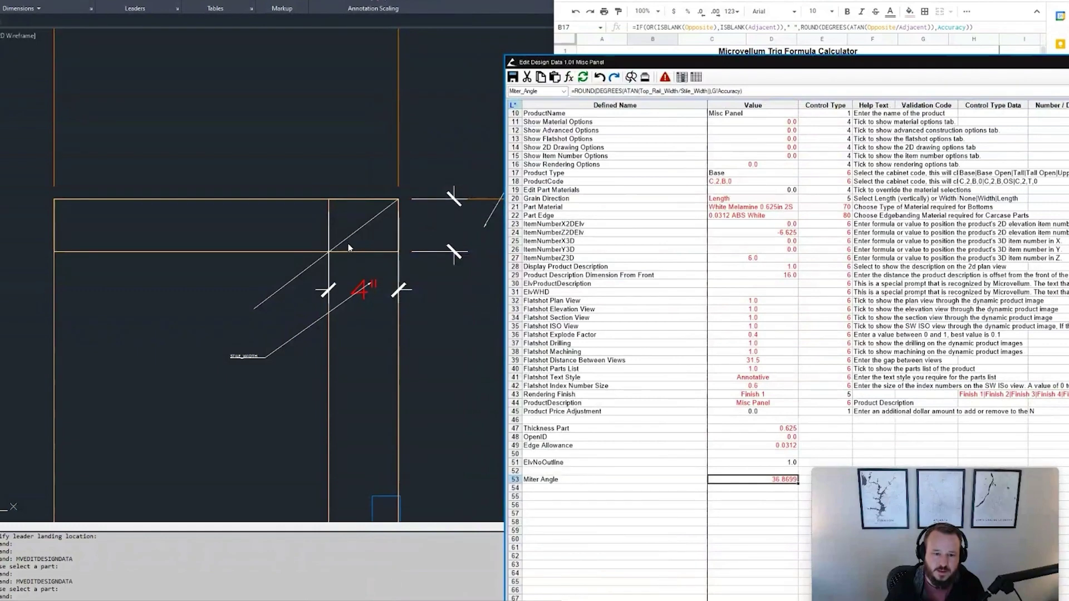
{"action": "left_click", "coordinate": [357, 170]}
{"action": "type", "text": "DLI"}
{"action": "key", "text": "Return"}
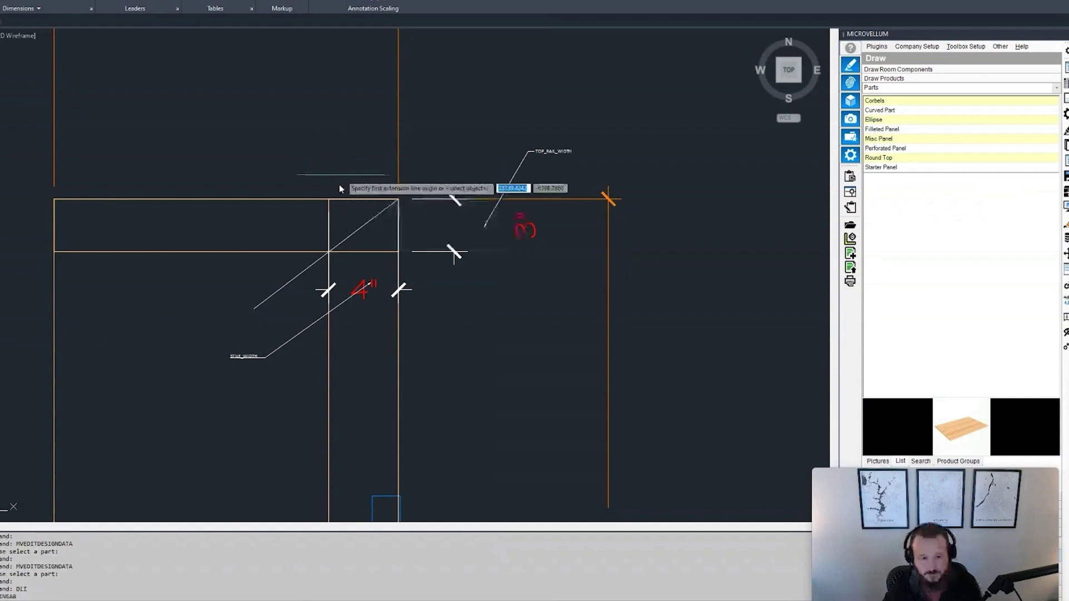
{"action": "key", "text": "Escape"}
{"action": "key", "text": "Escape"}
Add an angular dimension between the diagonal miter line and the top rail's lower edge.
{"action": "type", "text": "dimang"}
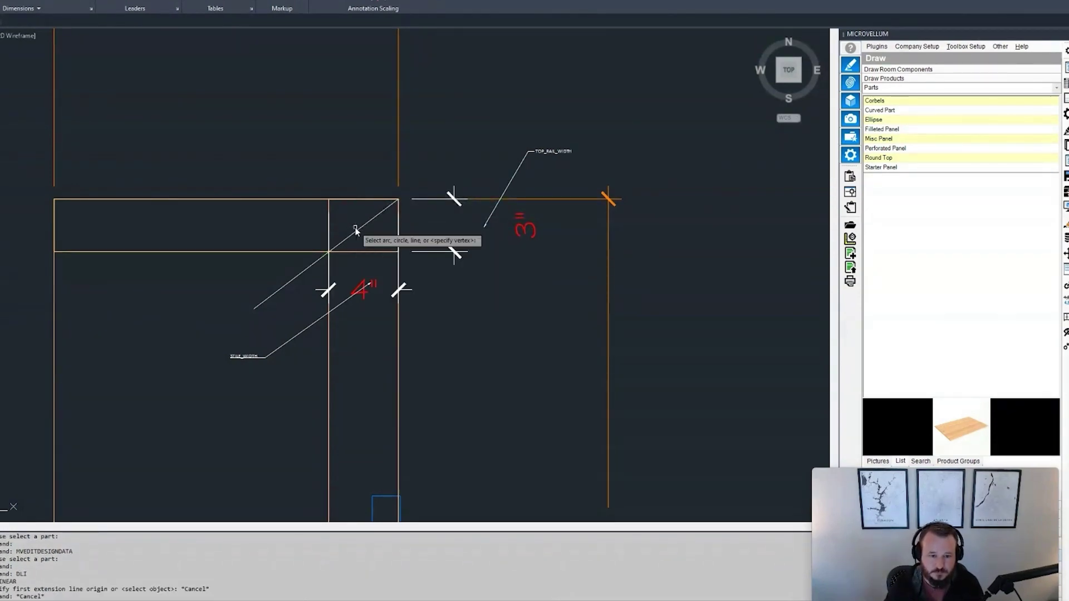
{"action": "key", "text": "Return"}
{"action": "left_click", "coordinate": [365, 225]}
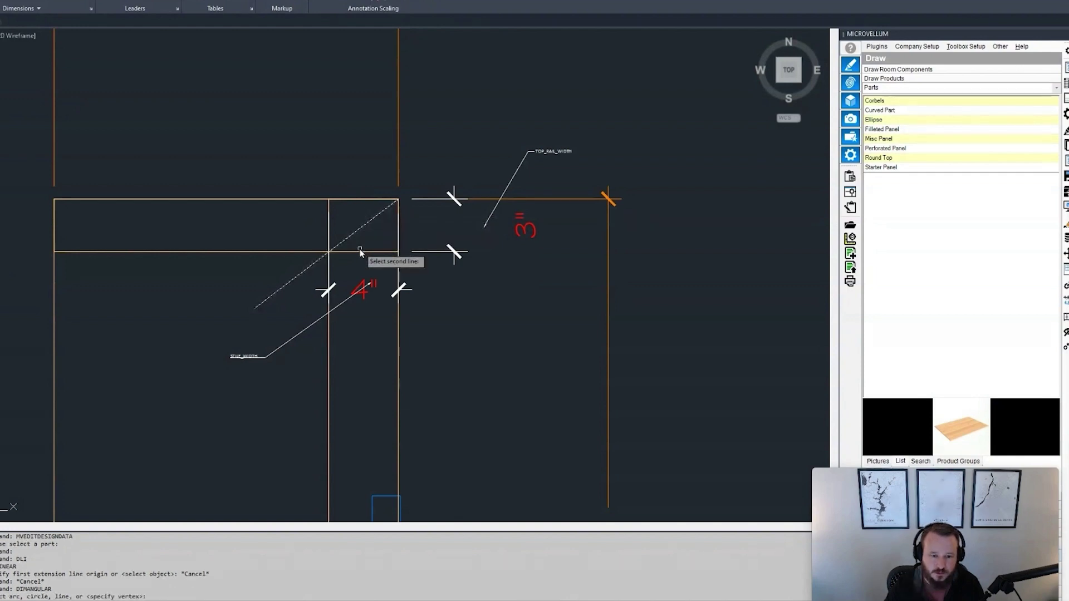
{"action": "left_click", "coordinate": [359, 251]}
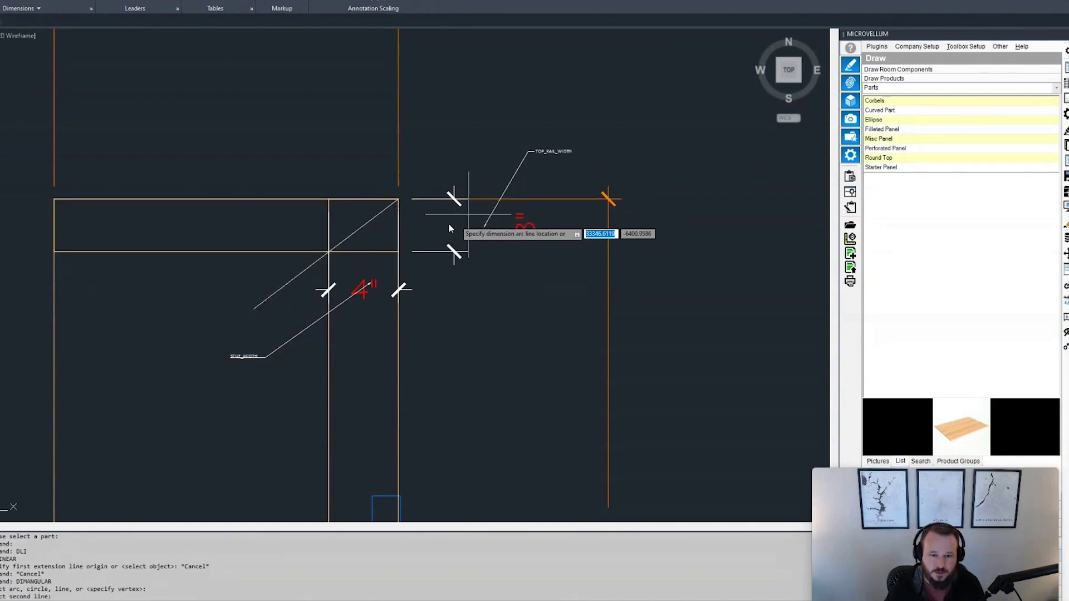
{"action": "left_click", "coordinate": [370, 225]}
Add a second angular dimension between the diagonal miter line and the top rail's upper edge, on the inner side of the stile.
{"action": "scroll", "coordinate": [370, 225], "scroll_direction": "up", "scroll_amount": 2}
{"action": "key", "text": "Return"}
{"action": "left_click", "coordinate": [386, 205]}
{"action": "left_click", "coordinate": [386, 188]}
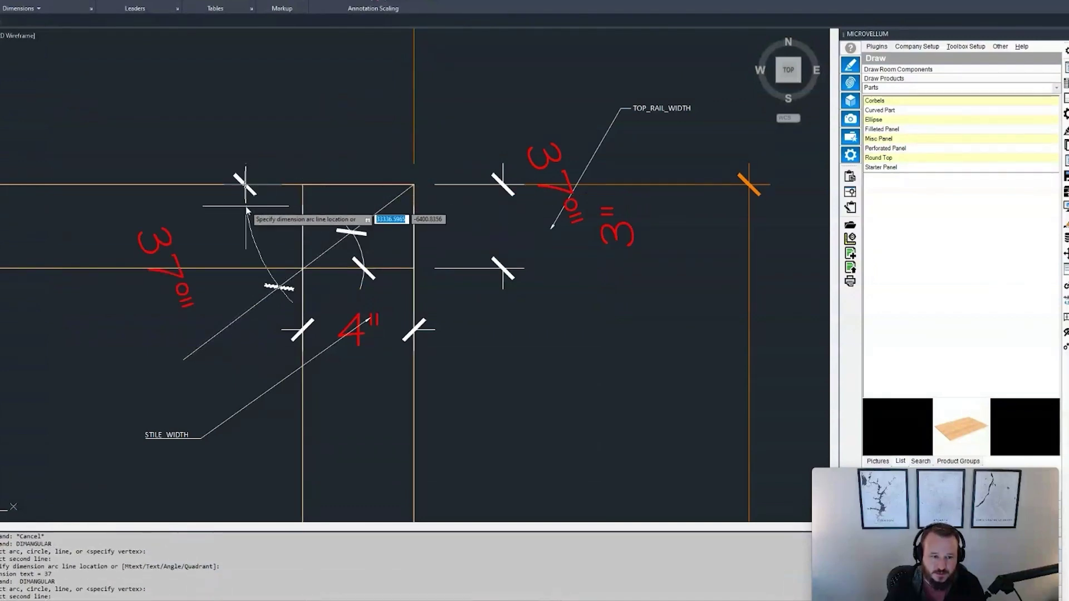
{"action": "left_click", "coordinate": [248, 205]}
{"action": "scroll", "coordinate": [389, 195], "scroll_direction": "up", "scroll_amount": 2}
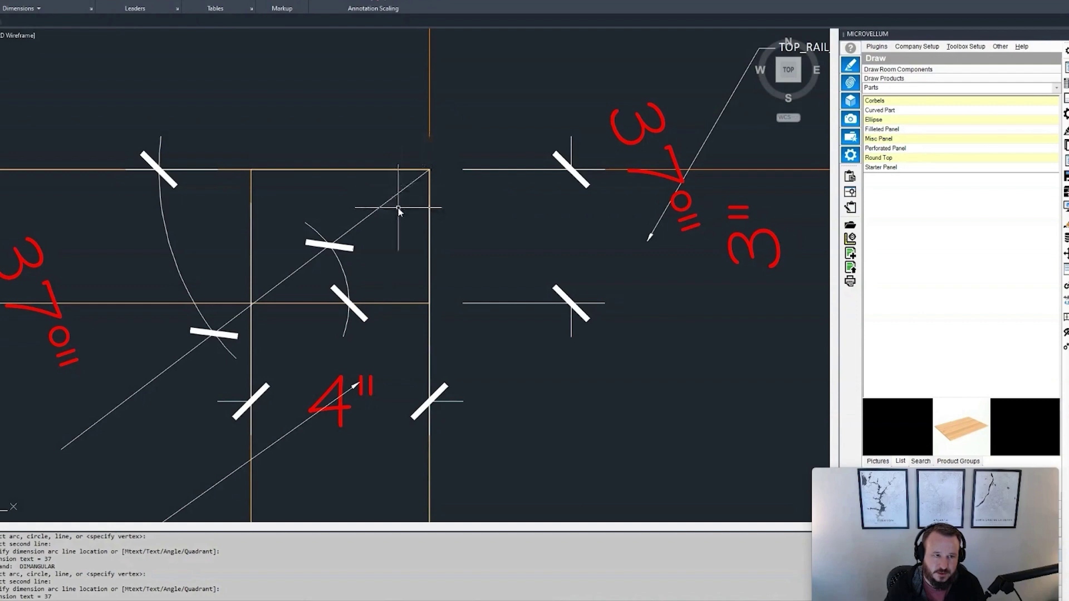
{"action": "scroll", "coordinate": [419, 258], "scroll_direction": "down", "scroll_amount": 2}
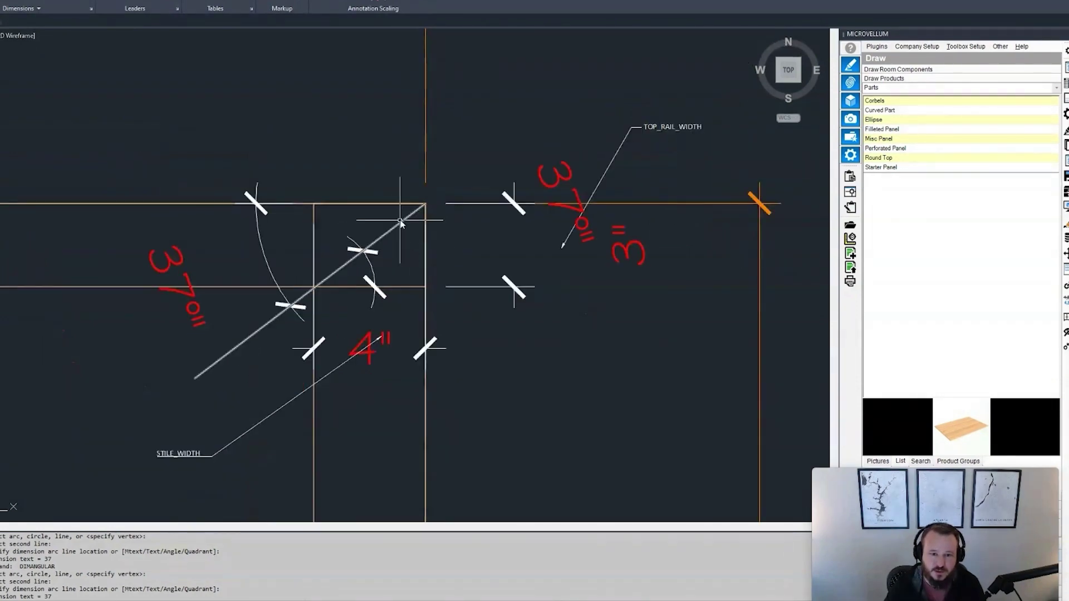
{"action": "scroll", "coordinate": [370, 212], "scroll_direction": "down", "scroll_amount": 2}
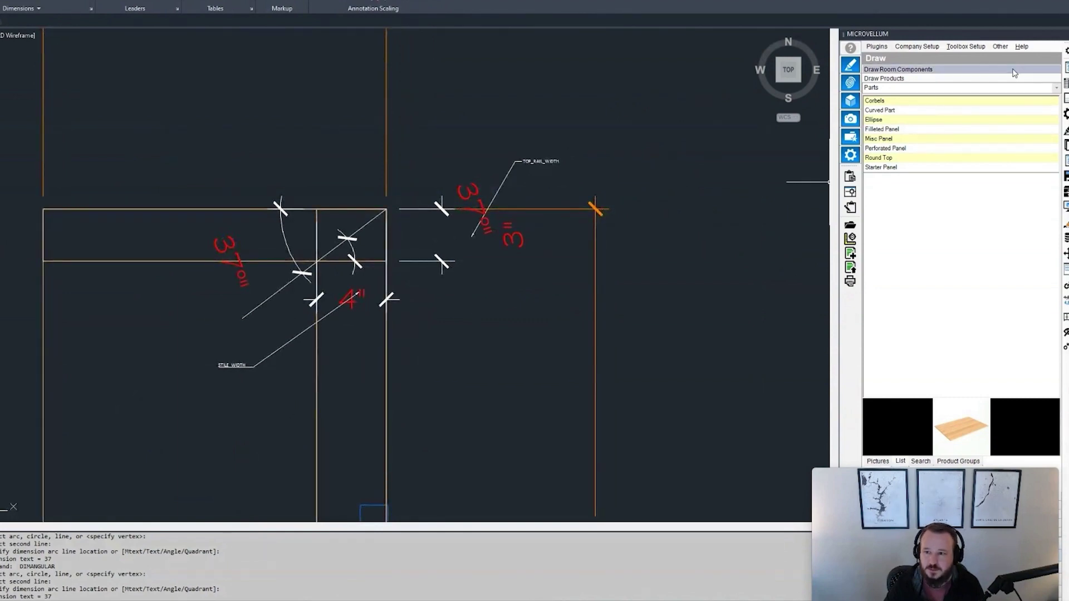
Open the Misc Panel's part properties, saving the pending changes, and add a Miter Panel Edge machining token to the Top Rail.
{"action": "left_click", "coordinate": [1066, 114]}
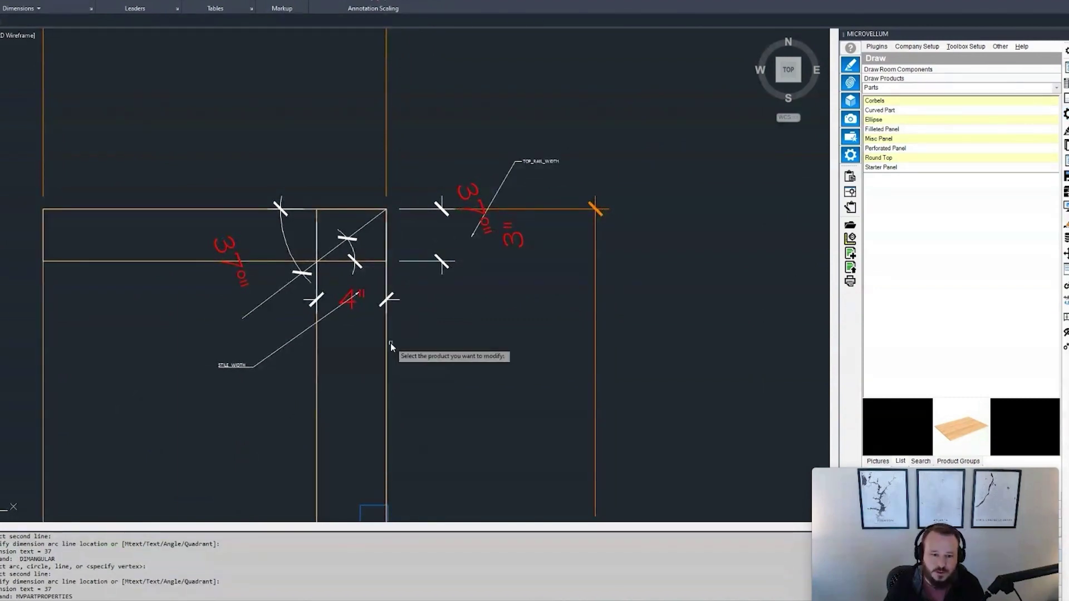
{"action": "left_click", "coordinate": [386, 346]}
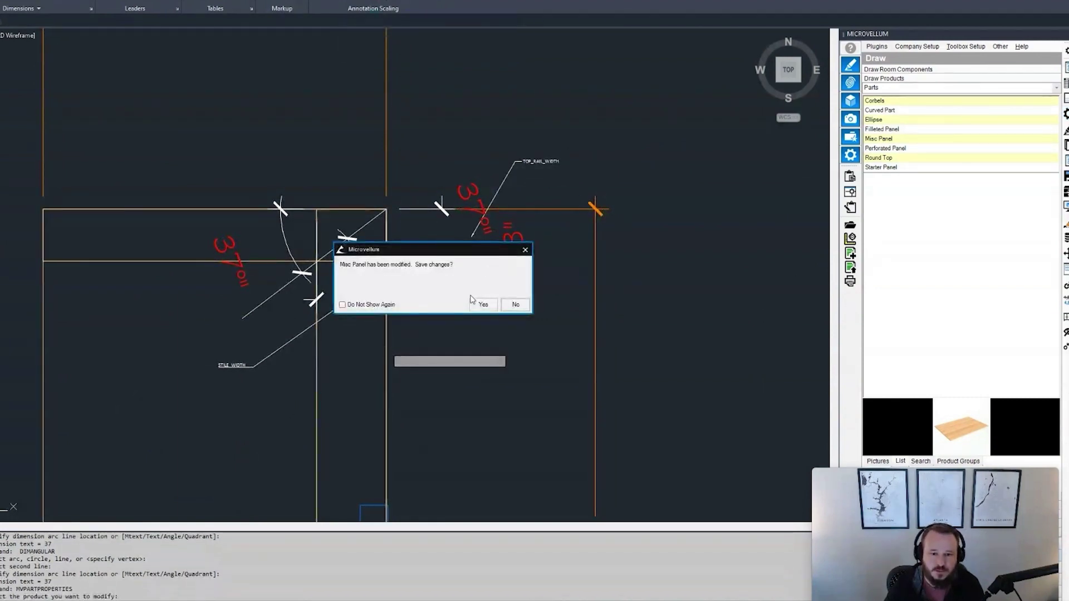
{"action": "left_click", "coordinate": [482, 304]}
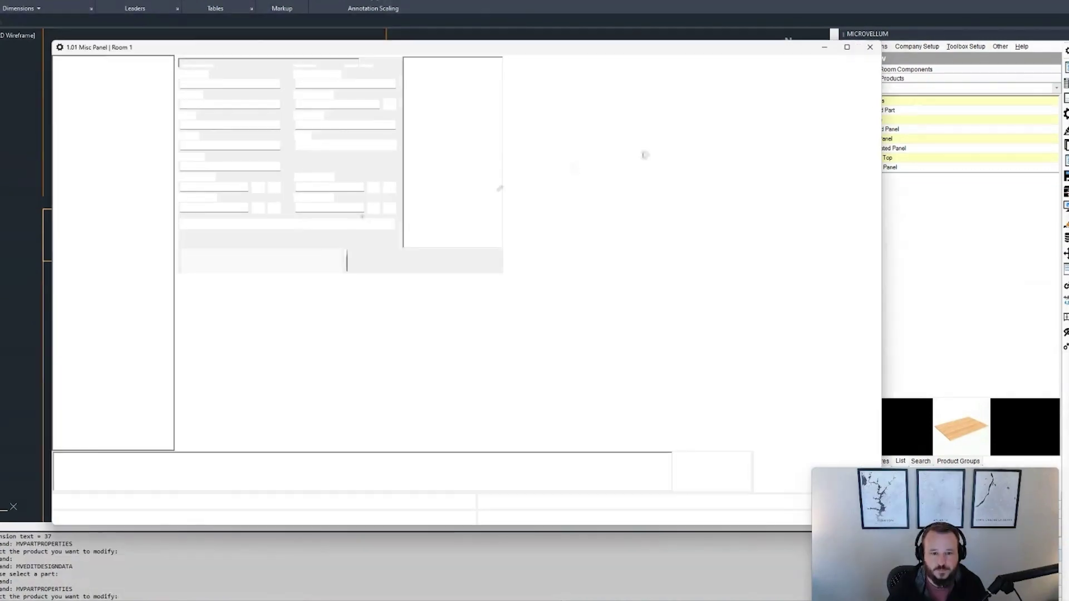
{"action": "left_click", "coordinate": [333, 61]}
{"action": "right_click", "coordinate": [336, 90]}
{"action": "left_click", "coordinate": [360, 118]}
{"action": "left_click_drag", "start_coordinate": [432, 235], "coordinate": [432, 258]}
{"action": "left_click", "coordinate": [346, 260]}
{"action": "left_click", "coordinate": [491, 349]}
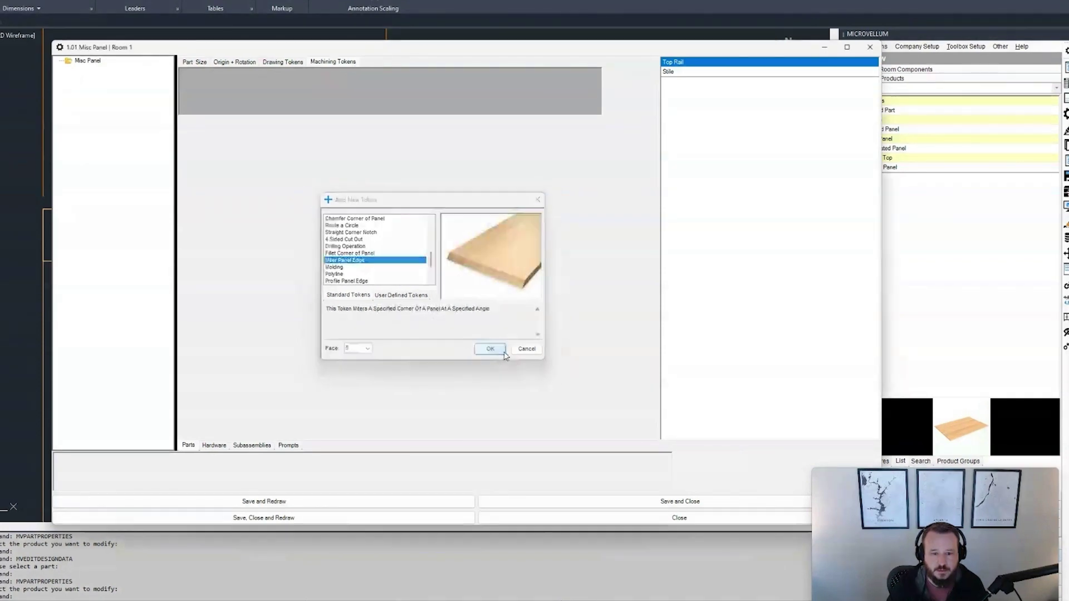
Set the angle of the Top Rail's Miter Panel Edge token to the formula =L!Miter_Angle, using the local variable.
{"action": "left_click", "coordinate": [224, 74]}
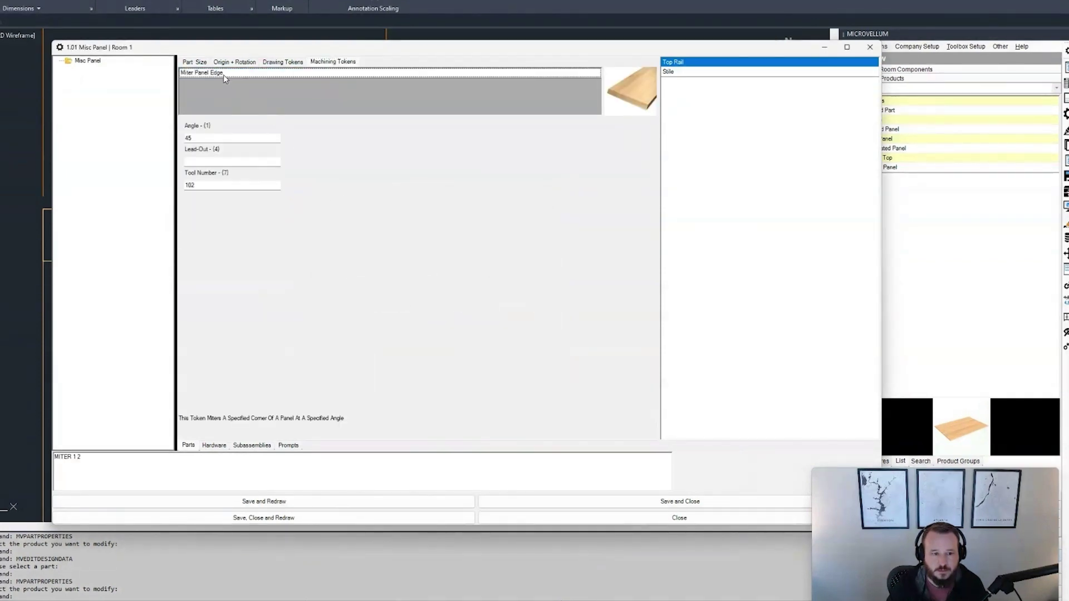
{"action": "left_click", "coordinate": [212, 139]}
{"action": "left_click", "coordinate": [112, 456]}
{"action": "key", "text": "BackSpace"}
{"action": "key", "text": "BackSpace"}
{"action": "type", "text": "-"}
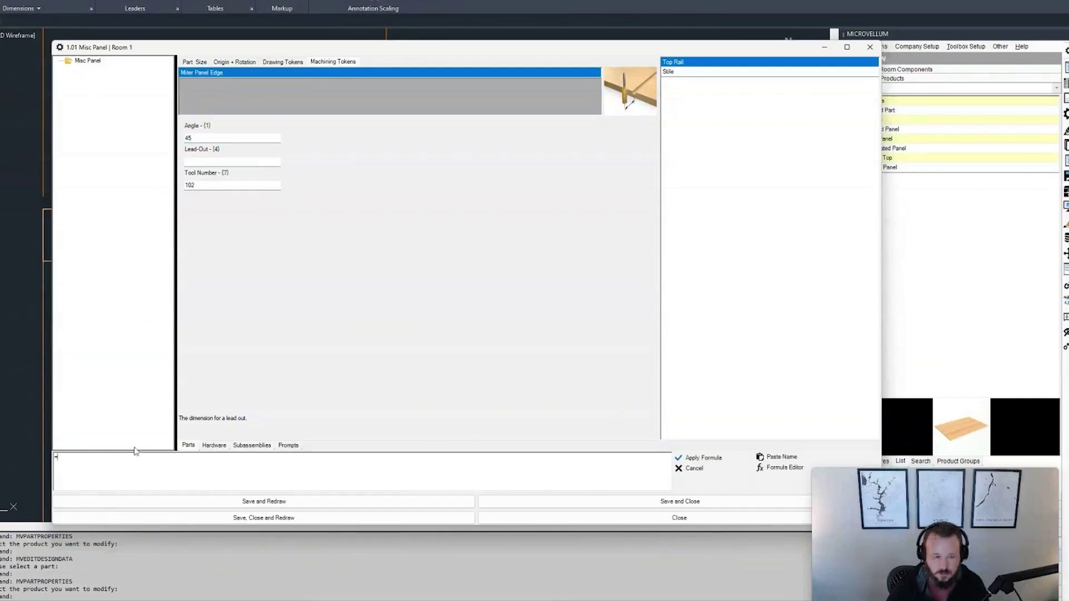
{"action": "left_click", "coordinate": [778, 457]}
{"action": "left_click", "coordinate": [257, 176]}
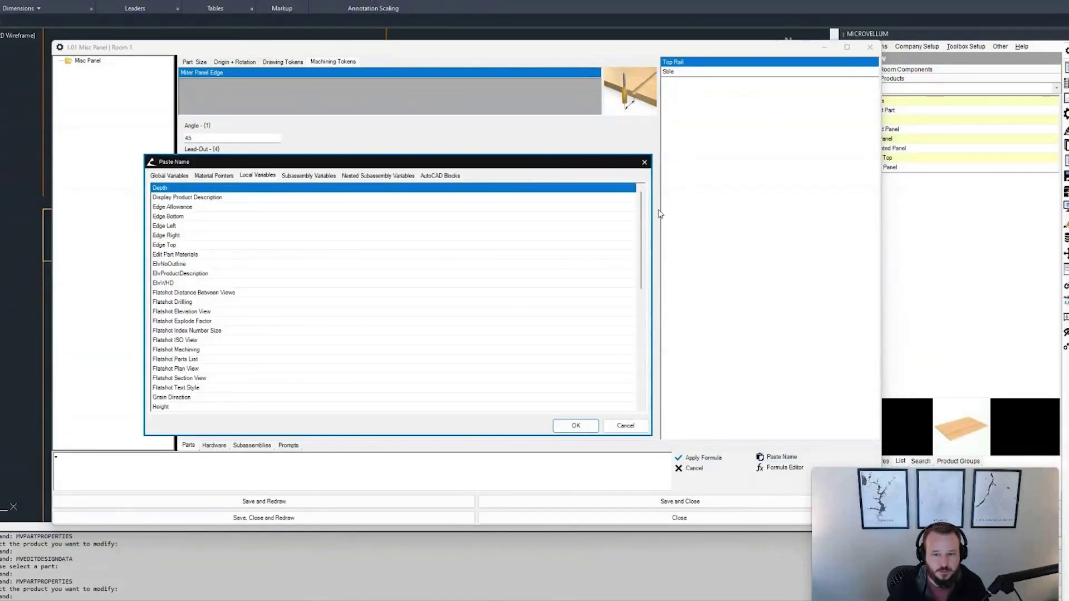
{"action": "scroll", "coordinate": [640, 288], "scroll_direction": "down", "scroll_amount": 5}
{"action": "scroll", "coordinate": [641, 288], "scroll_direction": "down", "scroll_amount": 2}
{"action": "double_click", "coordinate": [161, 290]}
{"action": "left_click", "coordinate": [700, 458]}
Check the miter token's corner numbers against the Top Rail's 3D view, and save and redraw the panel.
{"action": "left_click", "coordinate": [263, 74]}
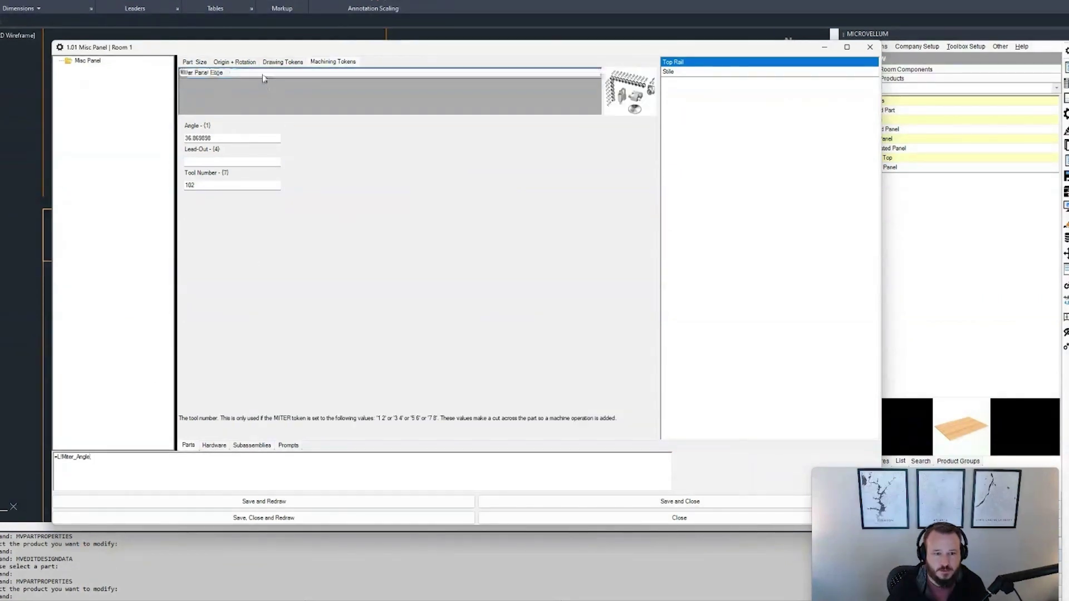
{"action": "left_click", "coordinate": [229, 136]}
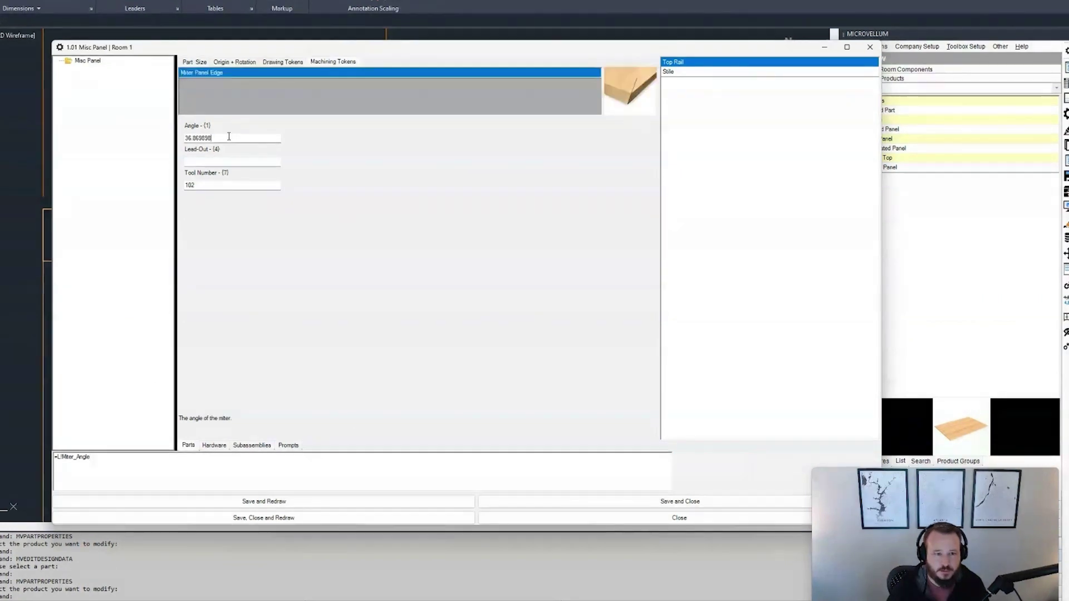
{"action": "left_click", "coordinate": [222, 76]}
{"action": "left_click", "coordinate": [122, 464]}
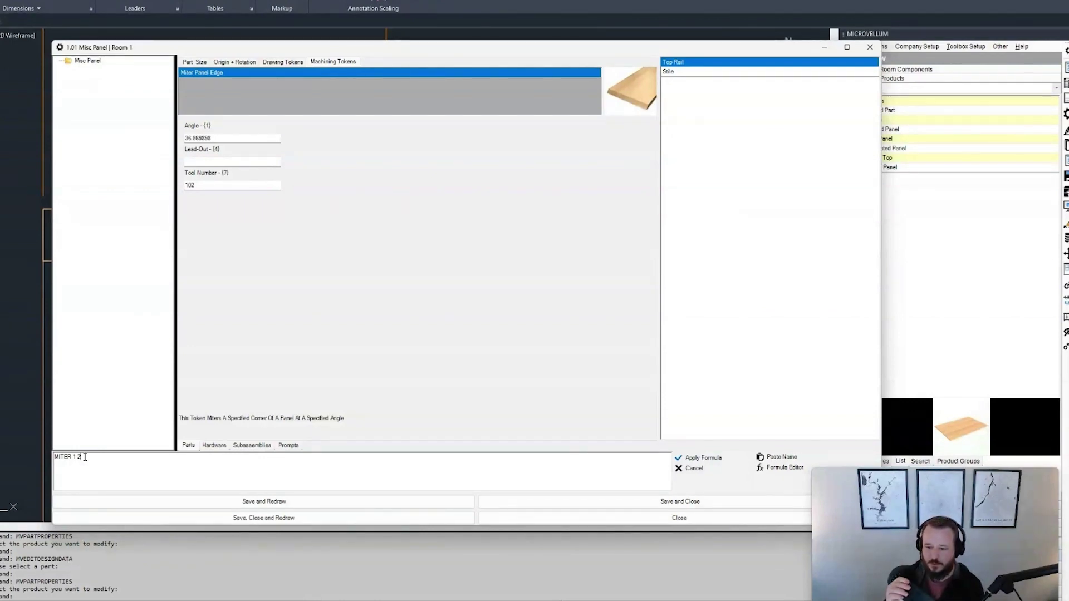
{"action": "left_click", "coordinate": [228, 65]}
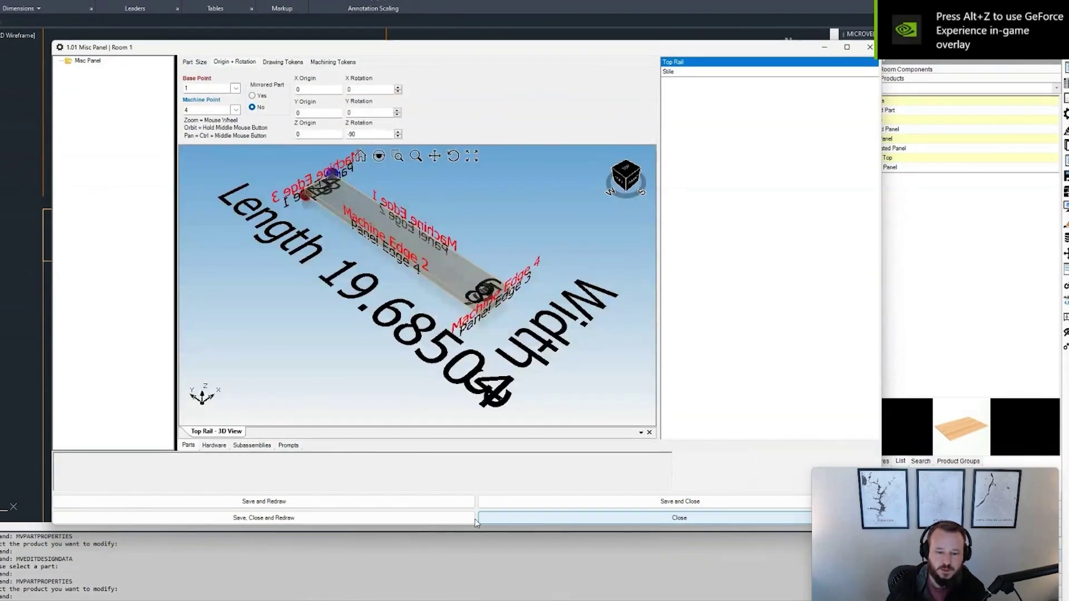
{"action": "left_click", "coordinate": [384, 518]}
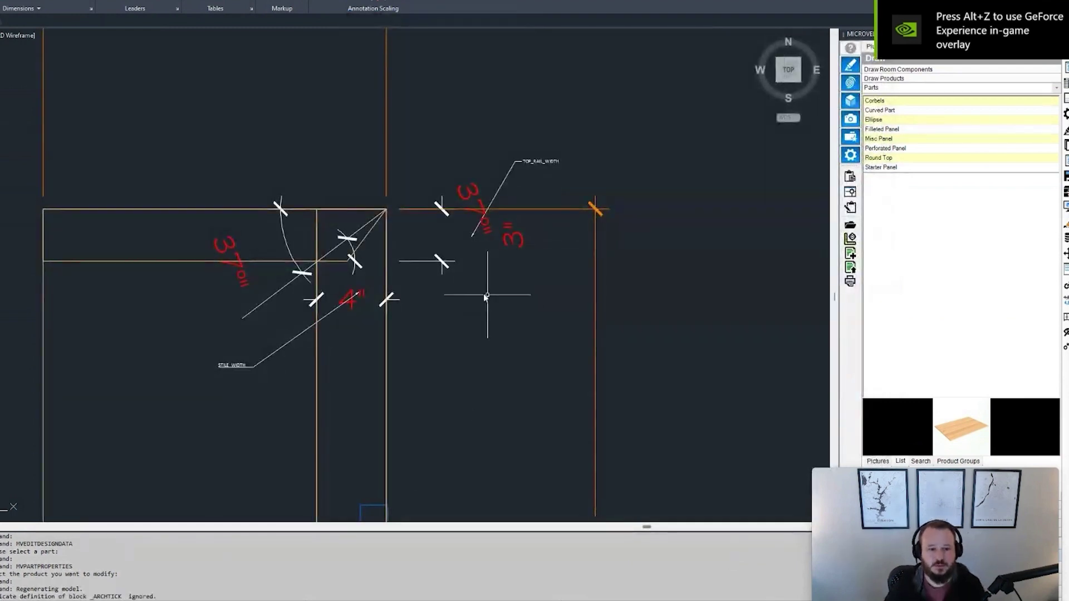
{"action": "scroll", "coordinate": [384, 231], "scroll_direction": "up", "scroll_amount": 5}
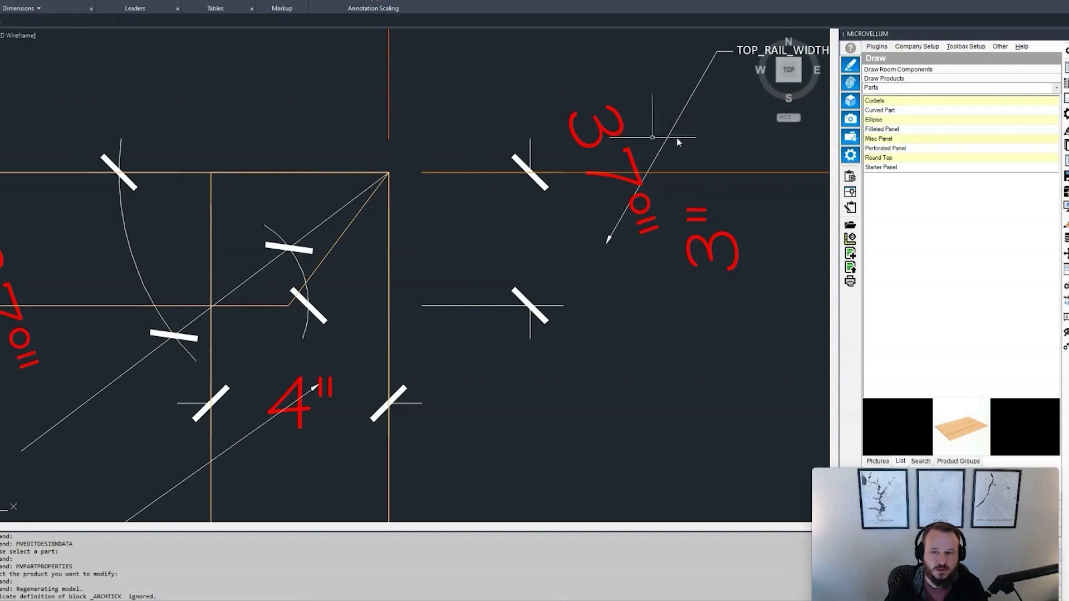
Change the Top Rail's MITER 1 2 angle formula to =90-L!Miter_Angle, and save and redraw the panel.
{"action": "left_click", "coordinate": [1065, 114]}
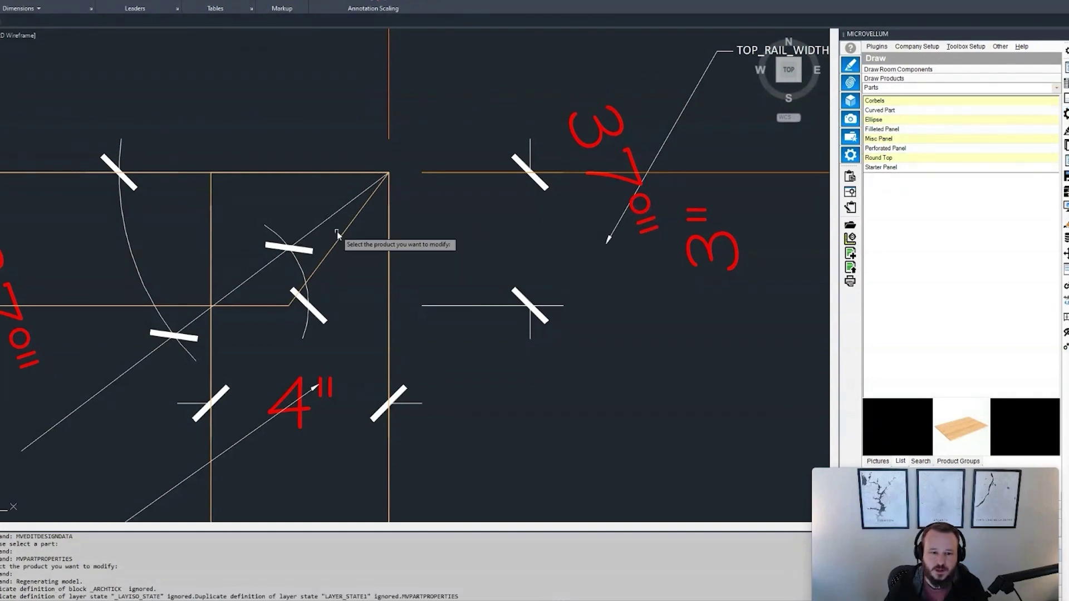
{"action": "left_click", "coordinate": [342, 234]}
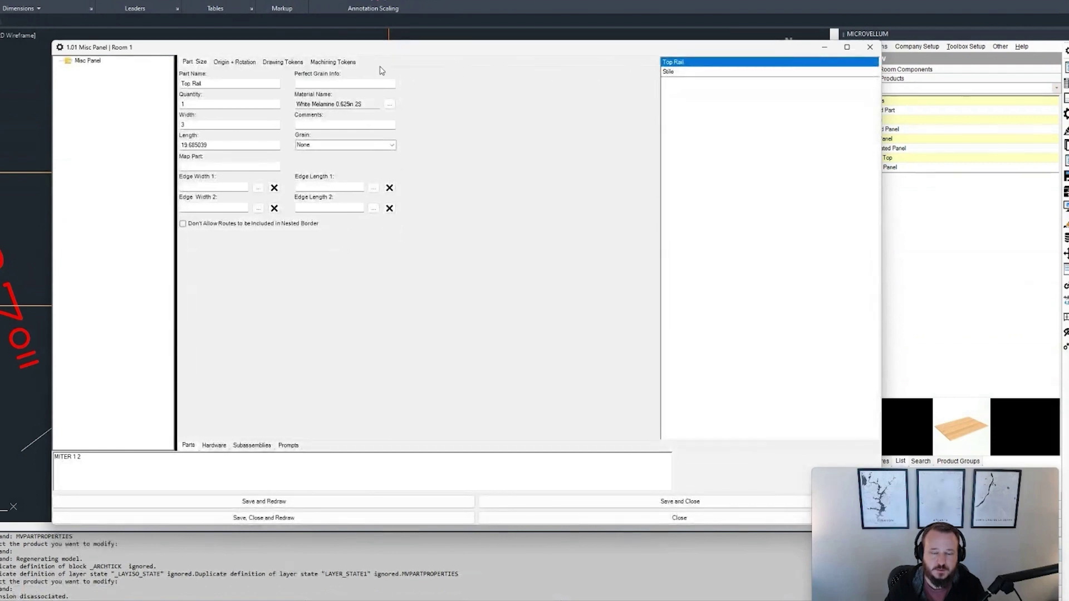
{"action": "left_click", "coordinate": [351, 65]}
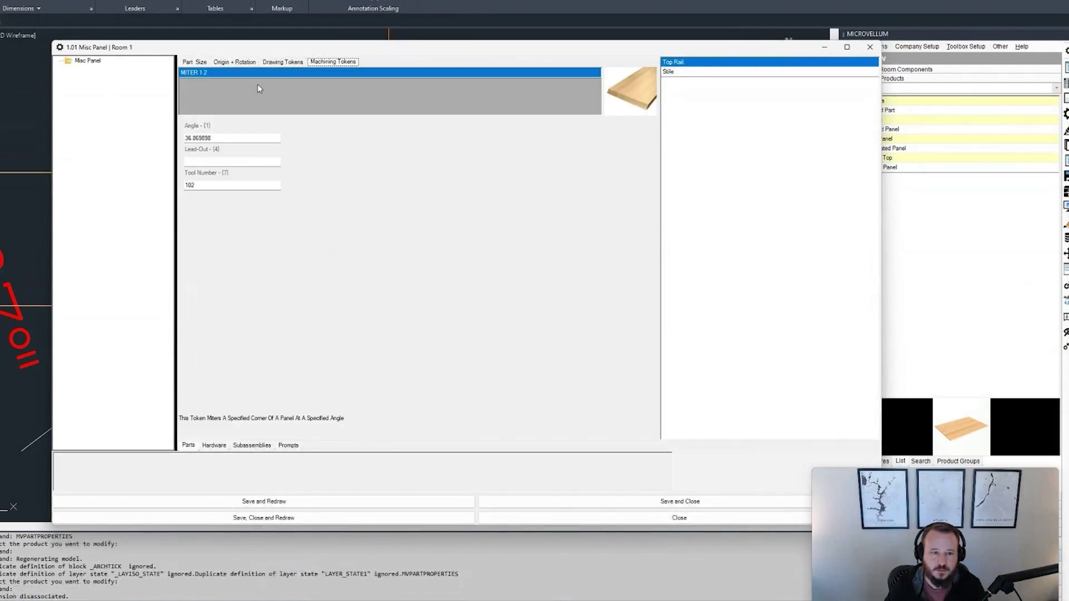
{"action": "left_click", "coordinate": [256, 77]}
{"action": "left_click", "coordinate": [235, 138]}
{"action": "left_click", "coordinate": [62, 456]}
{"action": "type", "text": "90-L!Miter_Angle"}
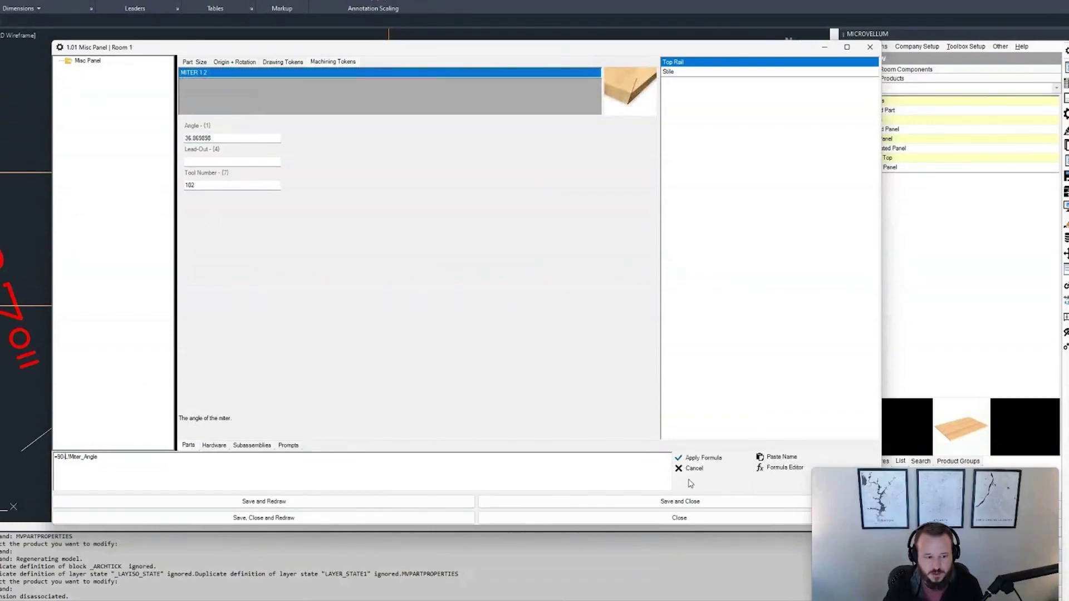
{"action": "left_click", "coordinate": [720, 459]}
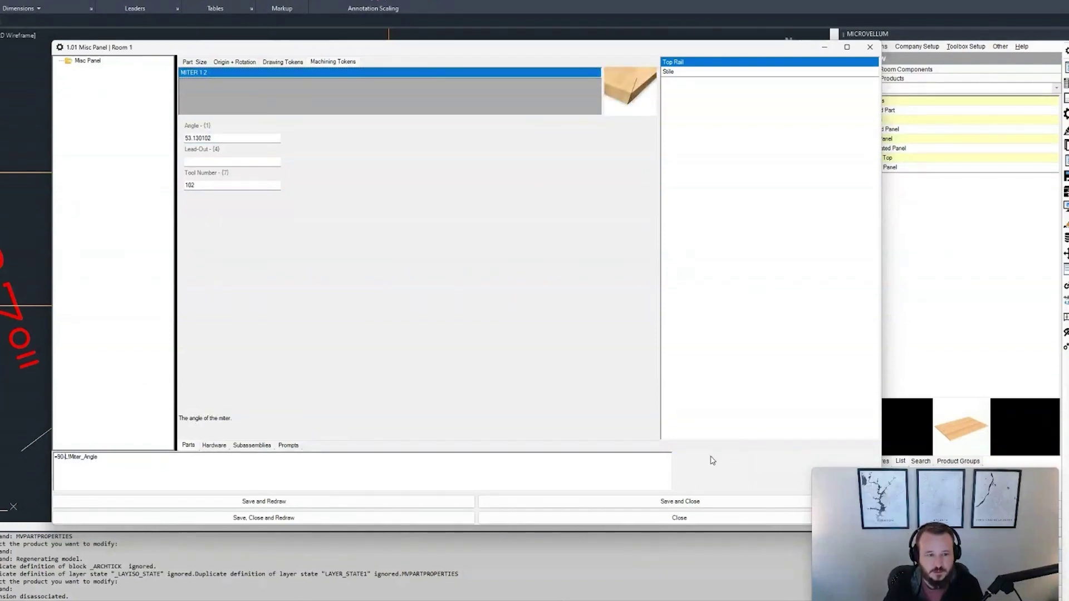
{"action": "left_click", "coordinate": [405, 521]}
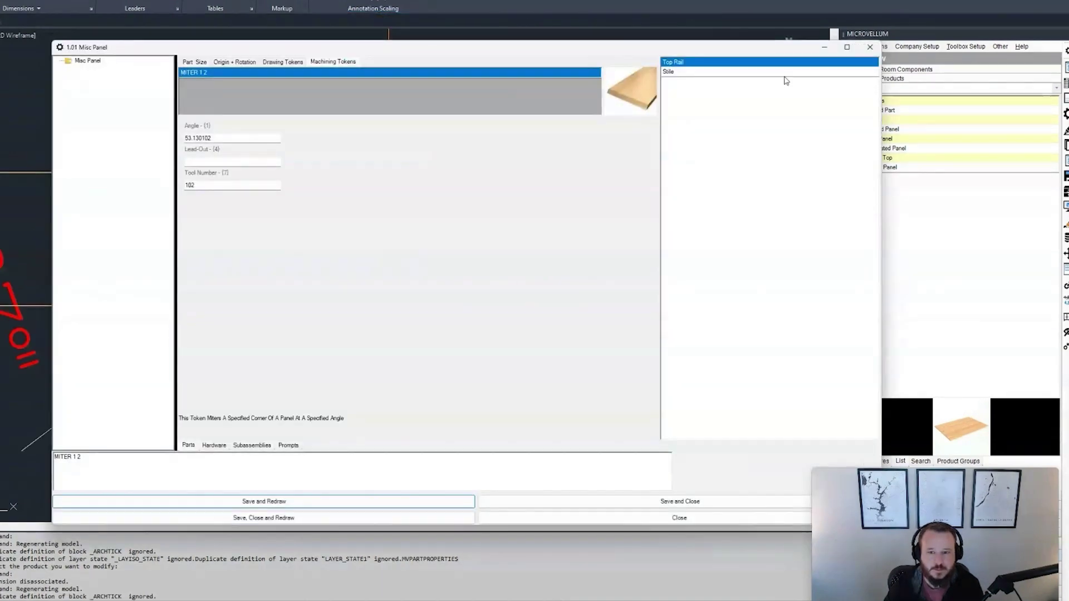
{"action": "left_click", "coordinate": [870, 47]}
{"action": "scroll", "coordinate": [176, 313], "scroll_direction": "up", "scroll_amount": 6}
{"action": "scroll", "coordinate": [178, 314], "scroll_direction": "down", "scroll_amount": 1}
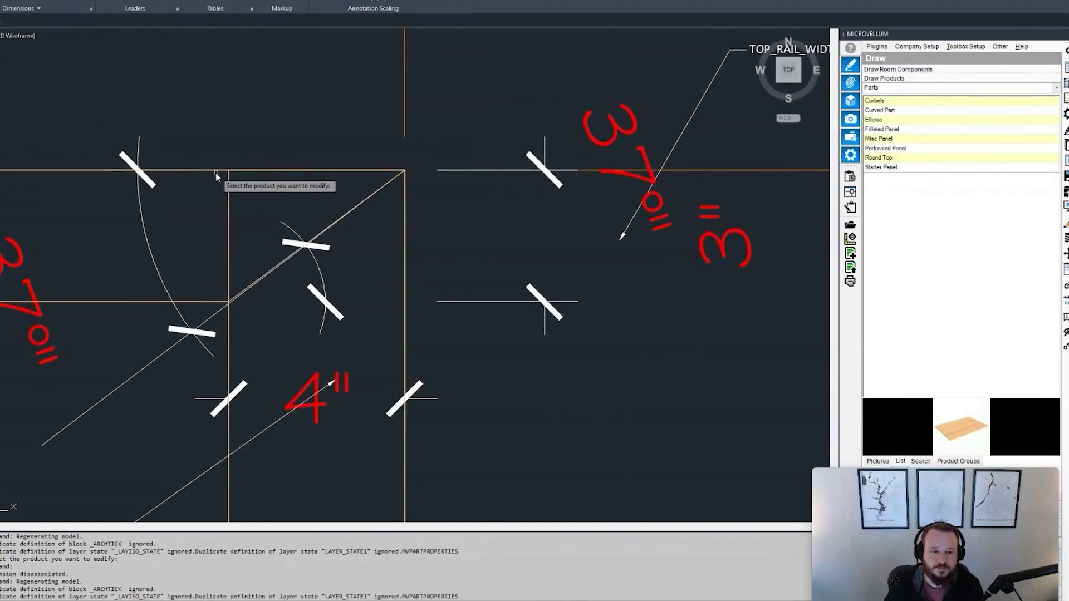
Reopen the Misc Panel's part properties and copy the Top Rail's MITER 1 2 token to the Microvellum clipboard.
{"action": "left_click", "coordinate": [322, 184]}
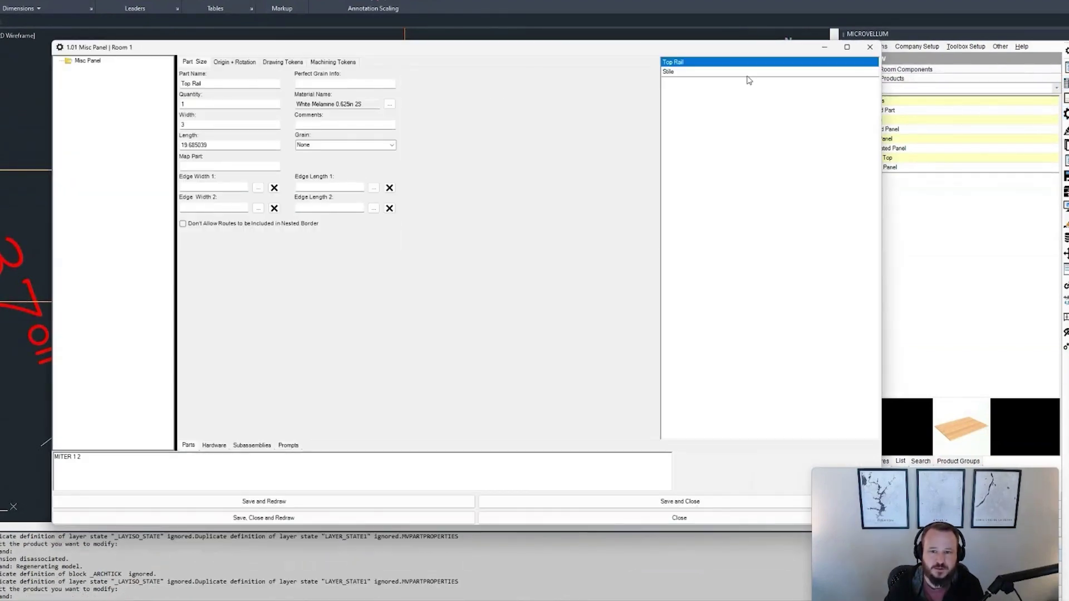
{"action": "left_click", "coordinate": [333, 61]}
{"action": "right_click", "coordinate": [233, 80]}
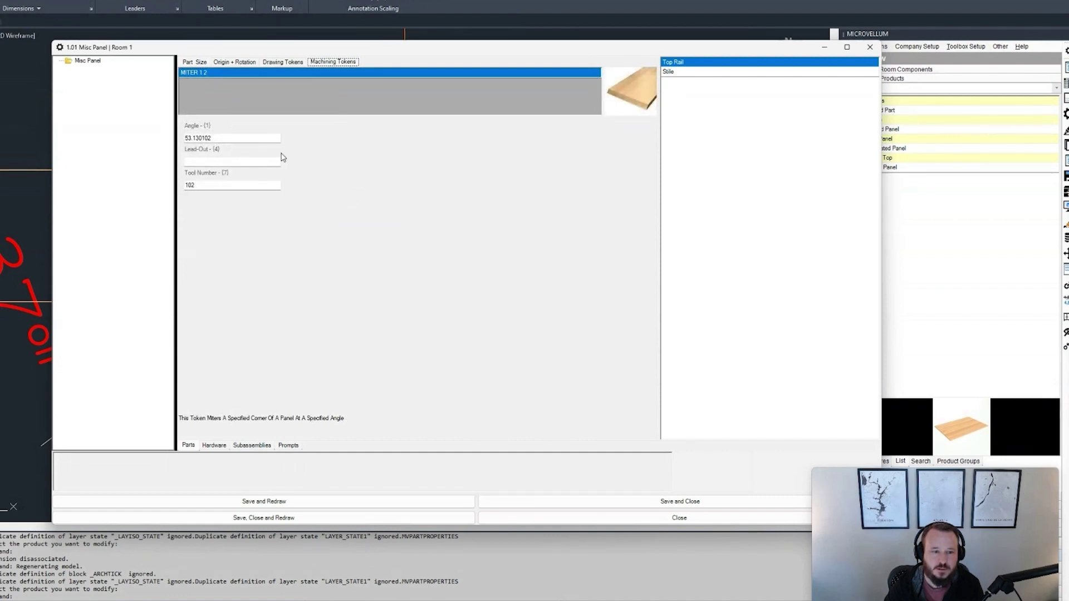
{"action": "left_click", "coordinate": [283, 155]}
{"action": "left_click", "coordinate": [235, 325]}
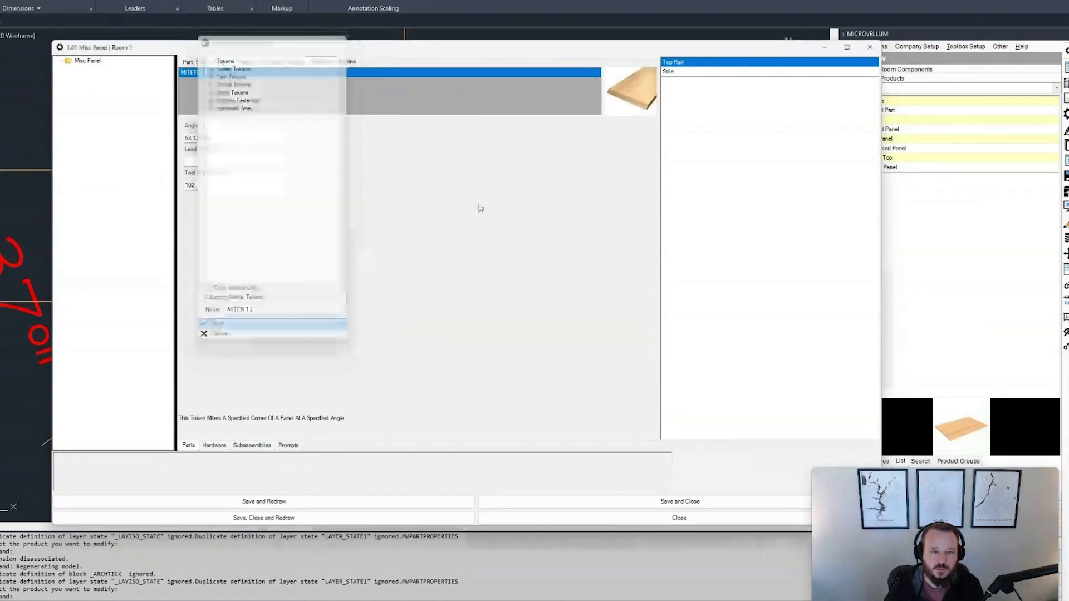
Paste the MITER 1 2 token from the Microvellum clipboard into the Stile's machining tokens.
{"action": "right_click", "coordinate": [338, 111]}
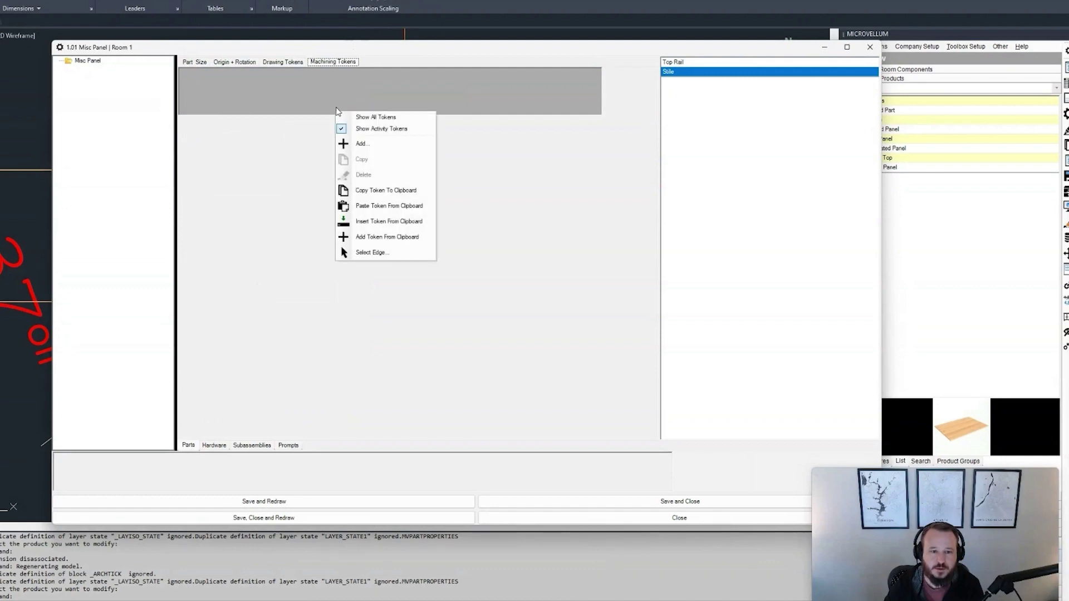
{"action": "left_click", "coordinate": [386, 213]}
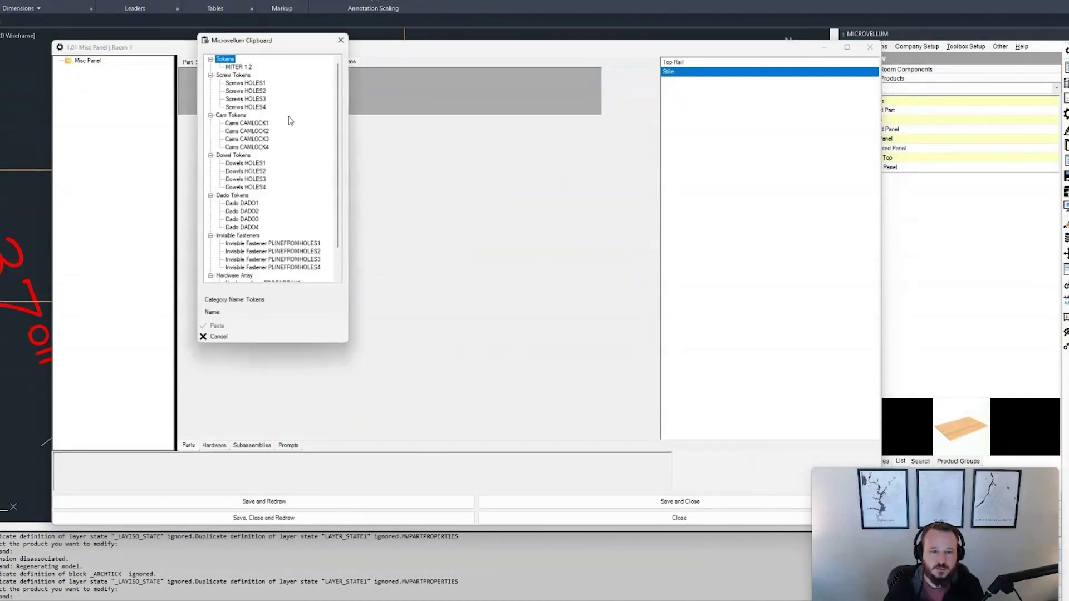
{"action": "left_click", "coordinate": [238, 67]}
{"action": "left_click", "coordinate": [217, 325]}
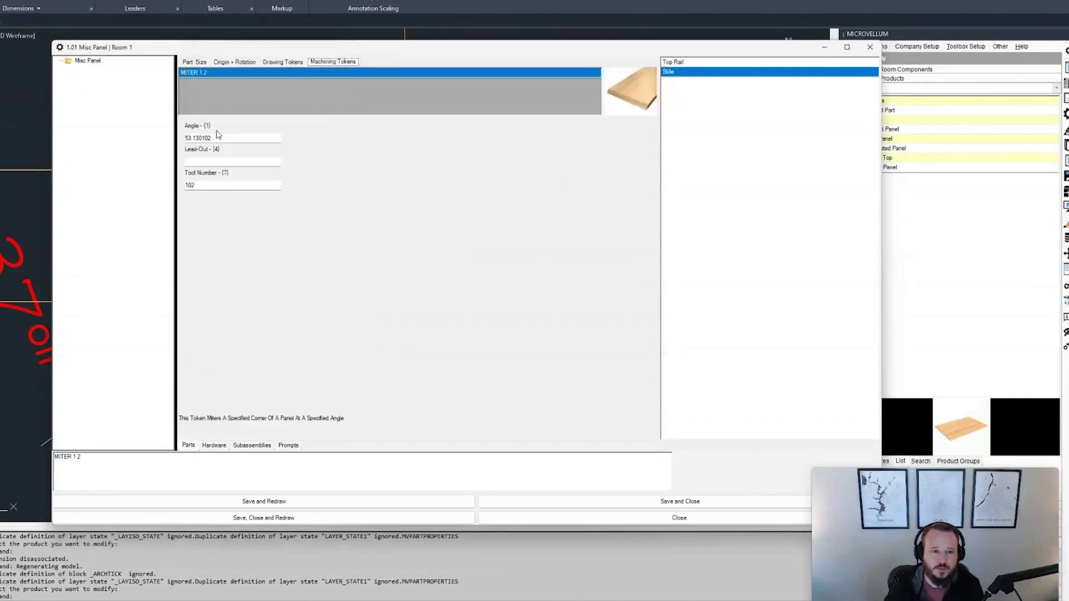
Change the Stile's MITER 1 2 angle formula to =L!Miter_Angle, and save and redraw the panel.
{"action": "left_click", "coordinate": [215, 141]}
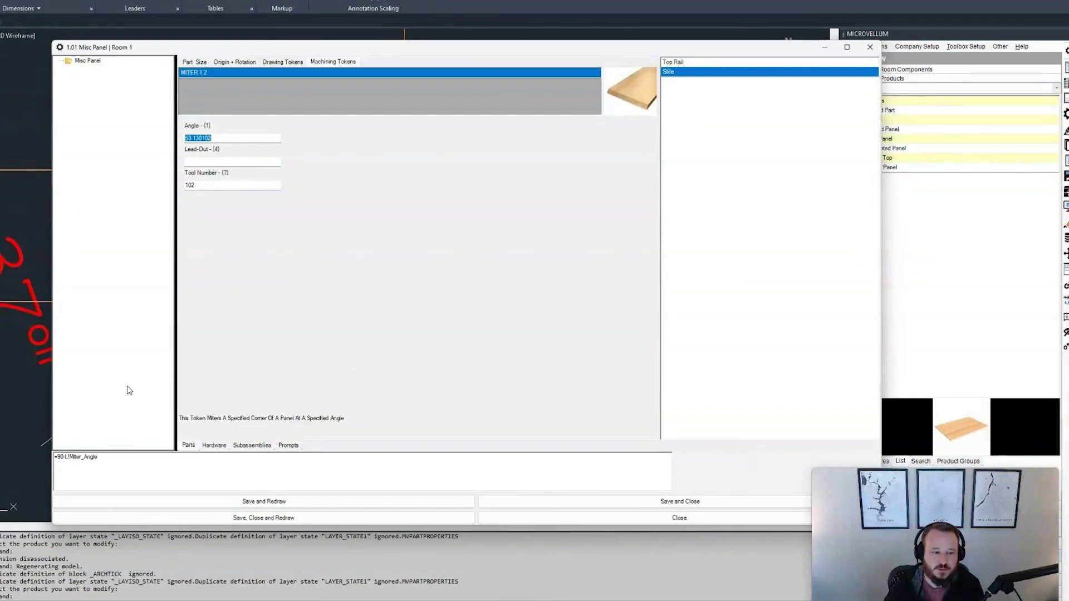
{"action": "left_click", "coordinate": [85, 456]}
{"action": "key", "text": "BackSpace"}
{"action": "key", "text": "BackSpace"}
{"action": "key", "text": "BackSpace"}
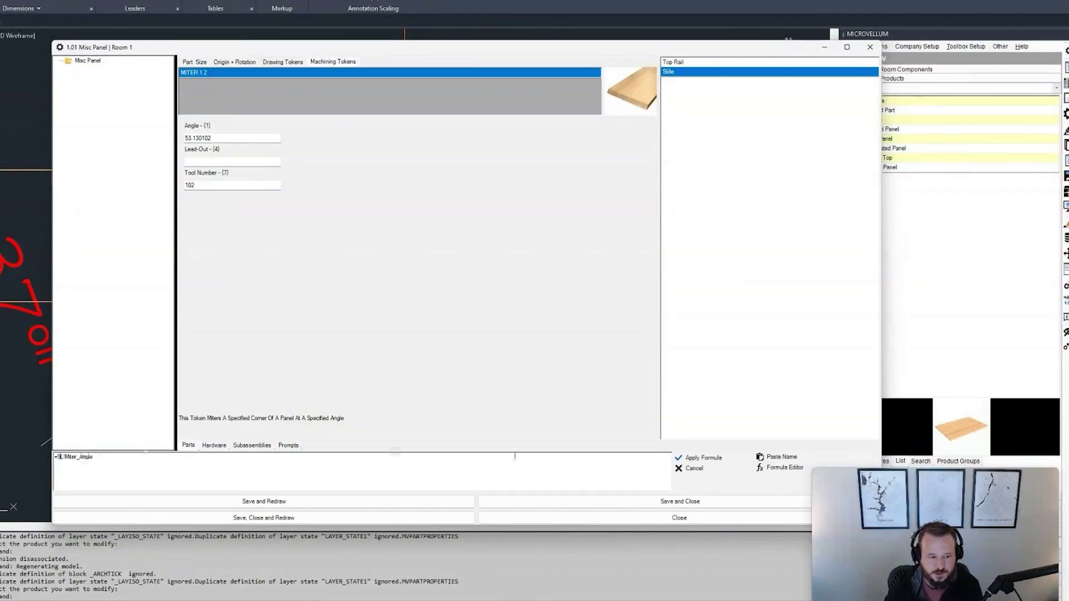
{"action": "left_click", "coordinate": [703, 457]}
{"action": "left_click", "coordinate": [326, 508]}
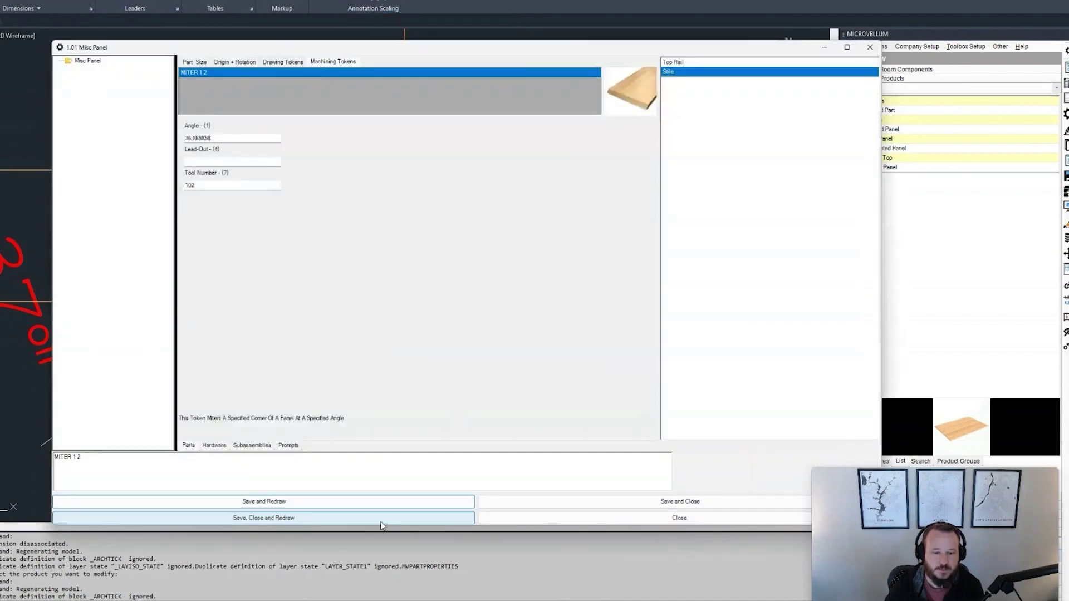
Move the part properties window aside and compare the Stile's miter cut with the diagonal line at the corner.
{"action": "left_click_drag", "start_coordinate": [457, 49], "coordinate": [958, 64]}
{"action": "scroll", "coordinate": [454, 217], "scroll_direction": "down", "scroll_amount": 1}
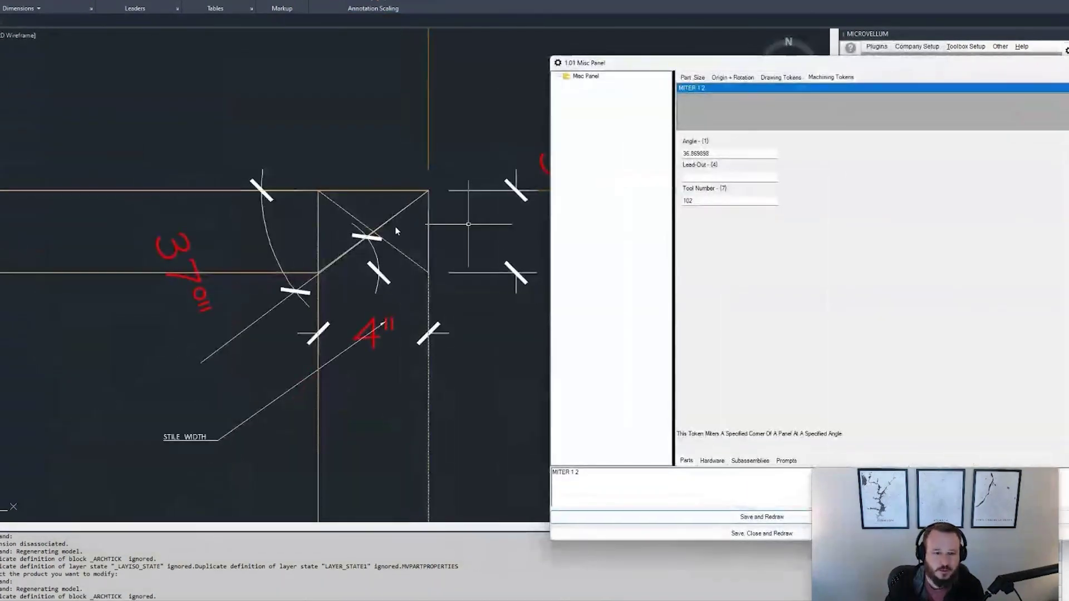
{"action": "left_click", "coordinate": [395, 231]}
{"action": "scroll", "coordinate": [358, 227], "scroll_direction": "up", "scroll_amount": 2}
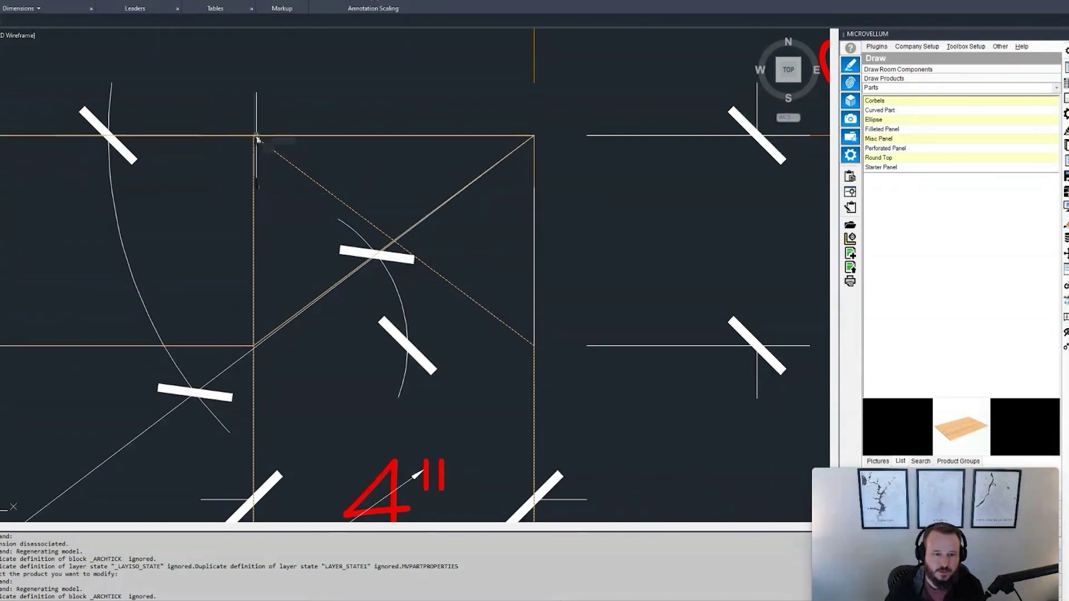
{"action": "scroll", "coordinate": [300, 140], "scroll_direction": "down", "scroll_amount": 2}
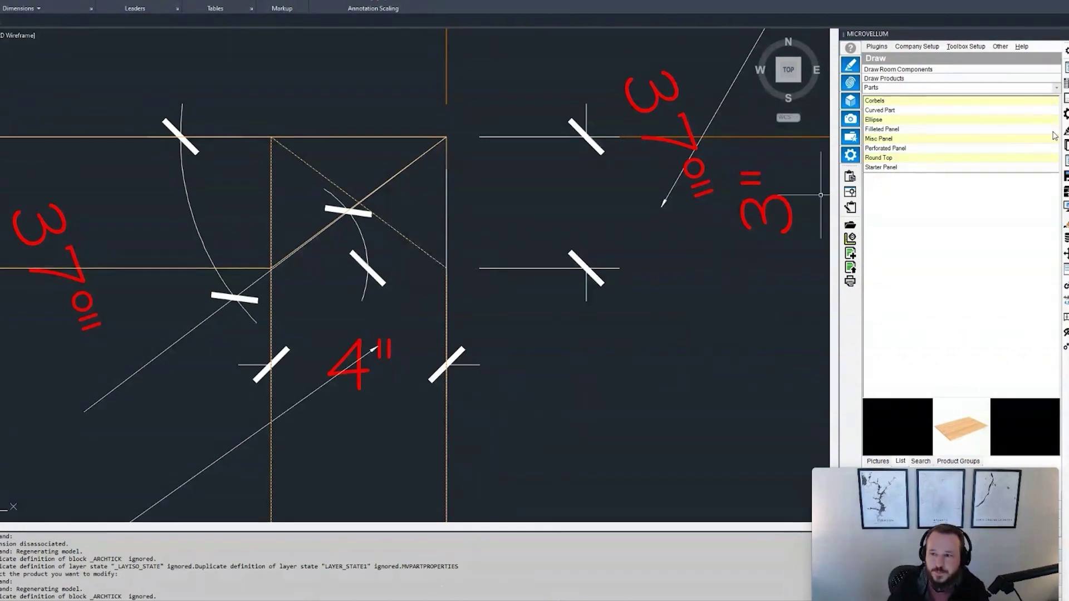
Change the Stile's MITER 1 2 machining token to MITER 3 4, and save and redraw the Misc Panel.
{"action": "left_click", "coordinate": [1065, 114]}
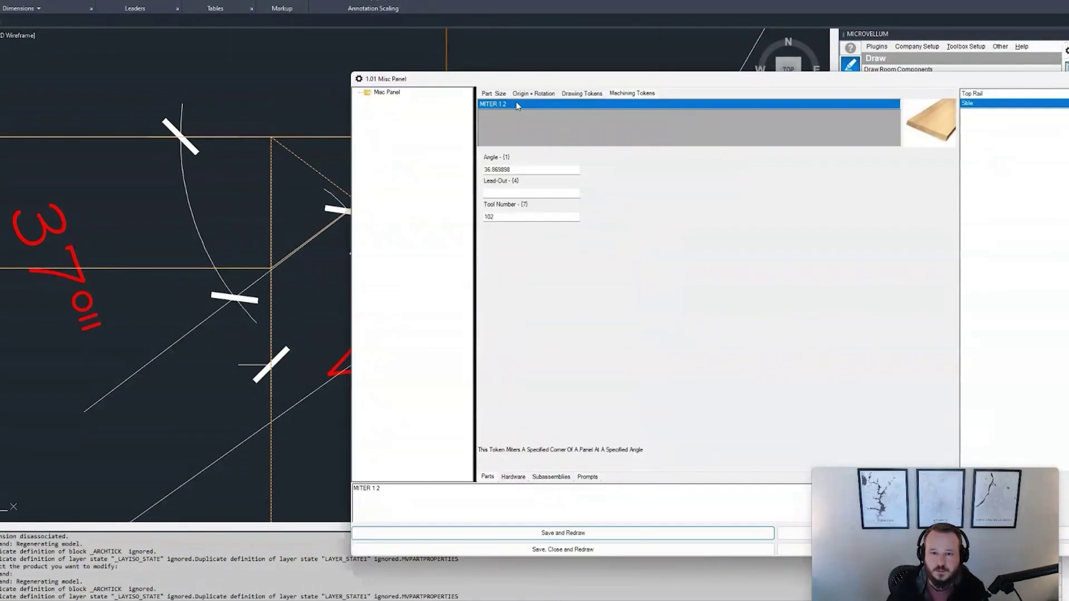
{"action": "left_click", "coordinate": [631, 93]}
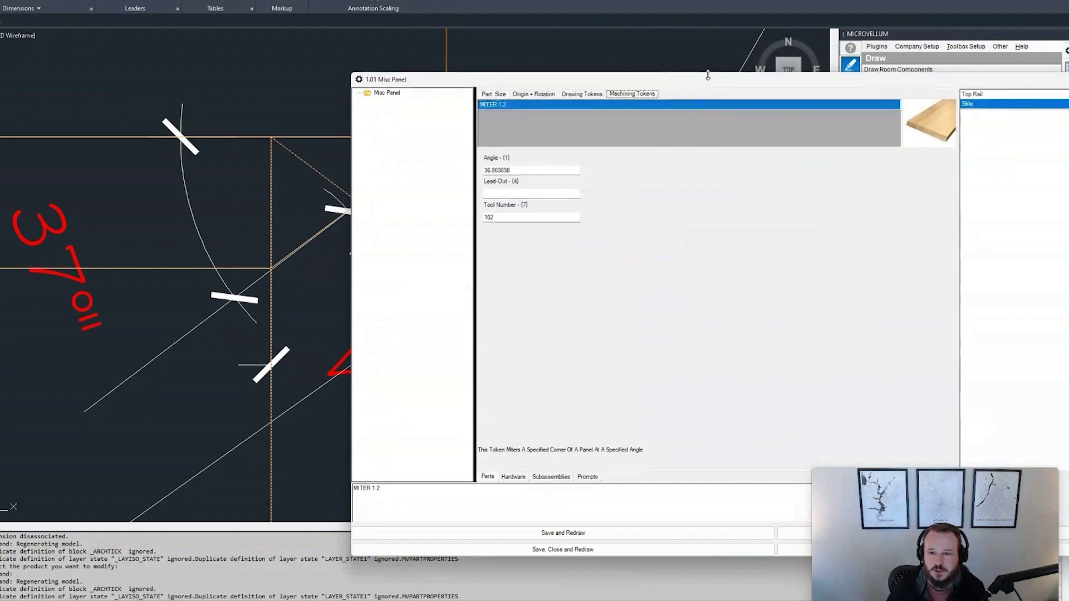
{"action": "left_click_drag", "start_coordinate": [707, 79], "coordinate": [467, 71]}
{"action": "left_click", "coordinate": [290, 97]}
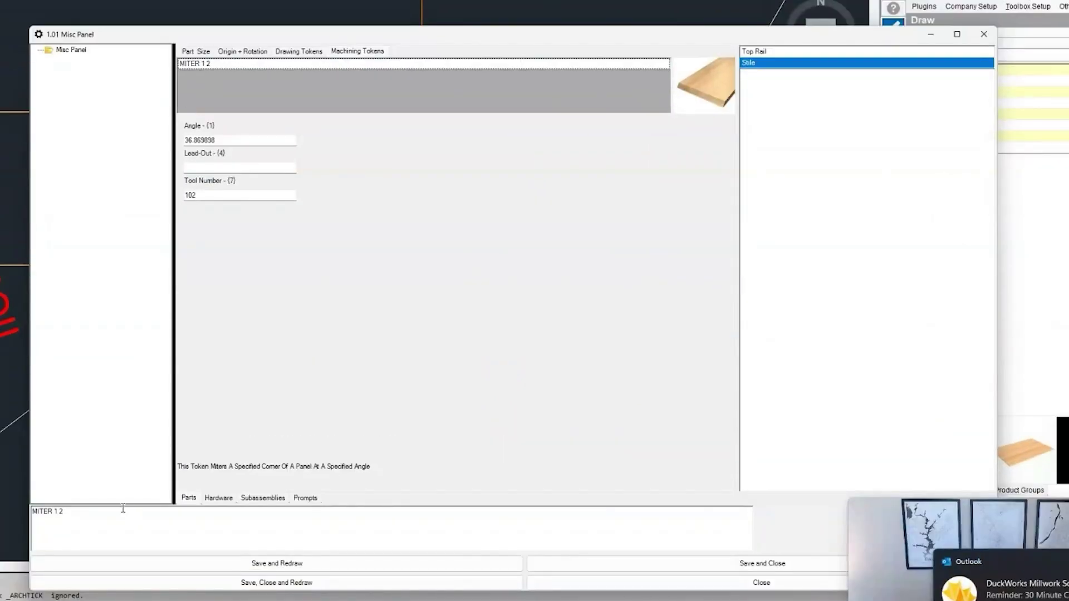
{"action": "left_click", "coordinate": [55, 510]}
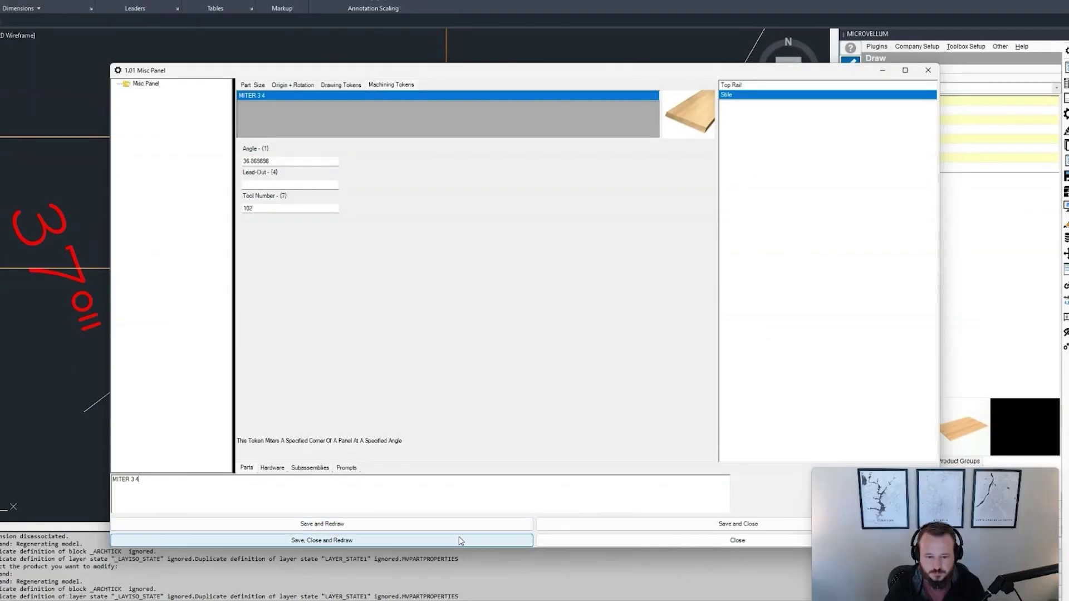
{"action": "left_click", "coordinate": [443, 583]}
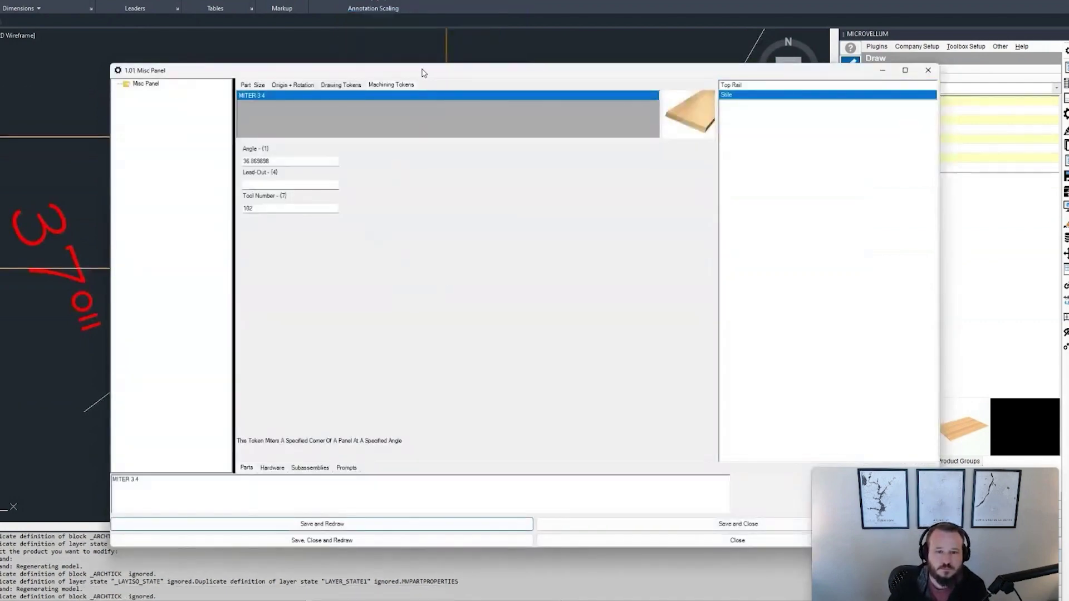
{"action": "left_click_drag", "start_coordinate": [423, 74], "coordinate": [874, 108]}
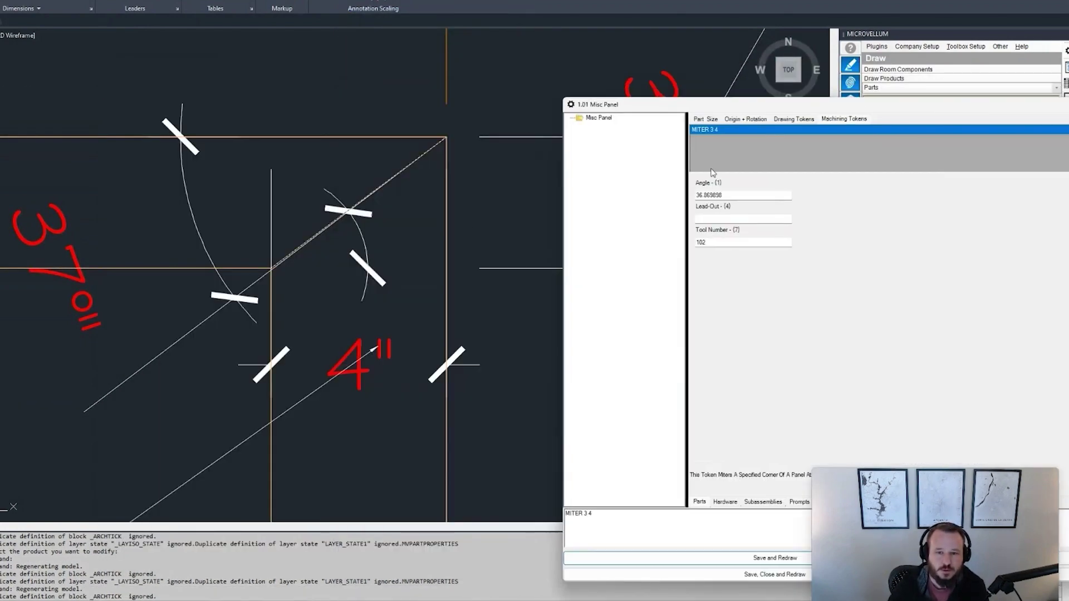
{"action": "key", "text": "Escape"}
Delete the diagonal construction line and the outer angle dimension beside the miter corner.
{"action": "left_click", "coordinate": [190, 346]}
{"action": "left_click", "coordinate": [167, 333]}
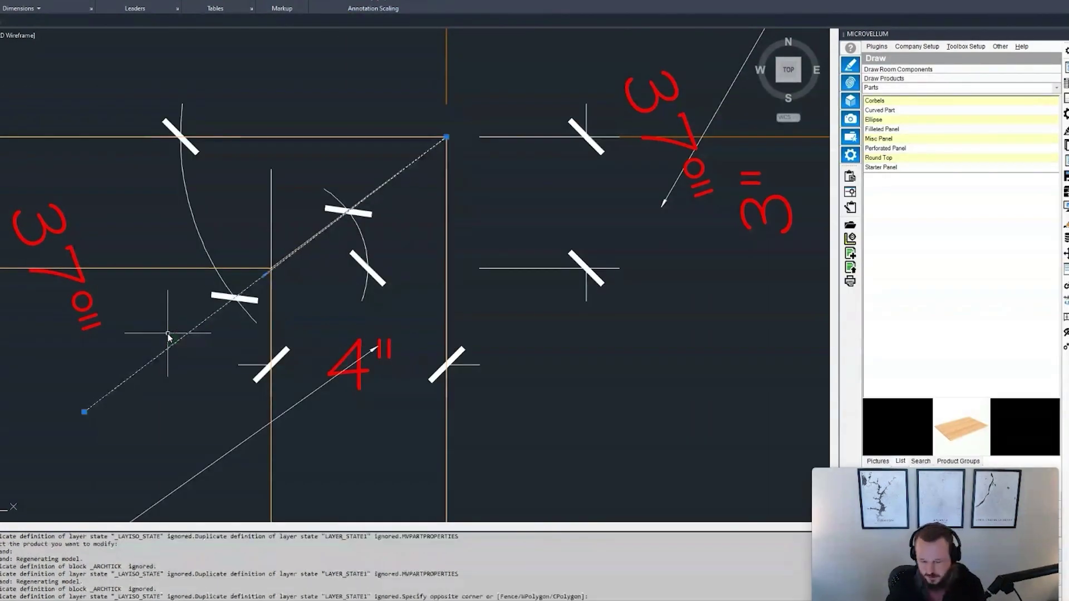
{"action": "key", "text": "Delete"}
{"action": "left_click", "coordinate": [229, 303]}
{"action": "key", "text": "Delete"}
Delete the 4" stile width dimension below the miter corner.
{"action": "scroll", "coordinate": [271, 261], "scroll_direction": "up", "scroll_amount": 2}
{"action": "left_click", "coordinate": [270, 219]}
{"action": "scroll", "coordinate": [259, 218], "scroll_direction": "down", "scroll_amount": 4}
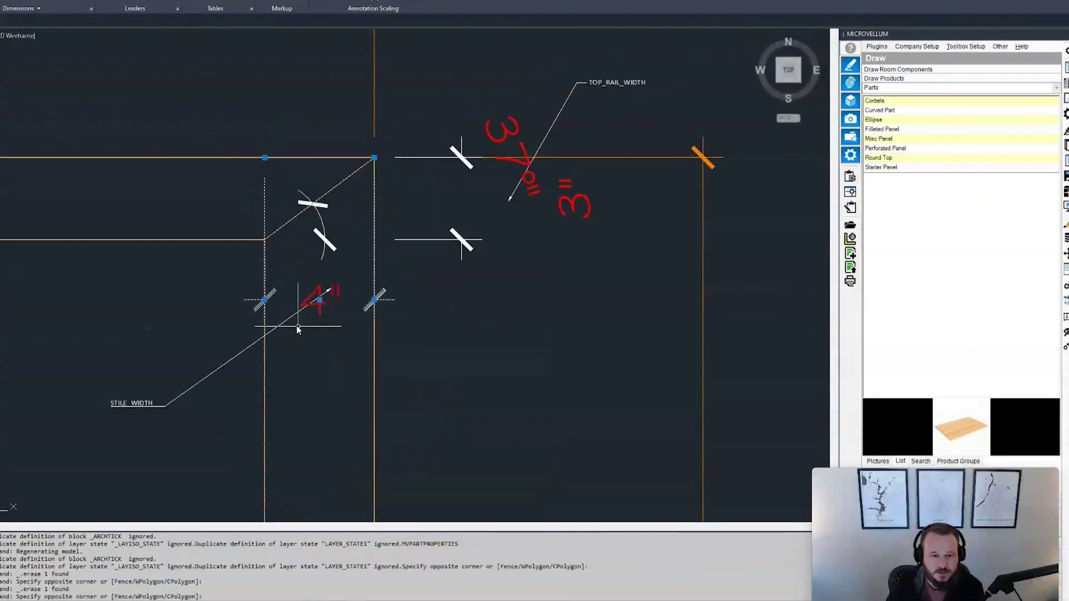
{"action": "left_click", "coordinate": [265, 300]}
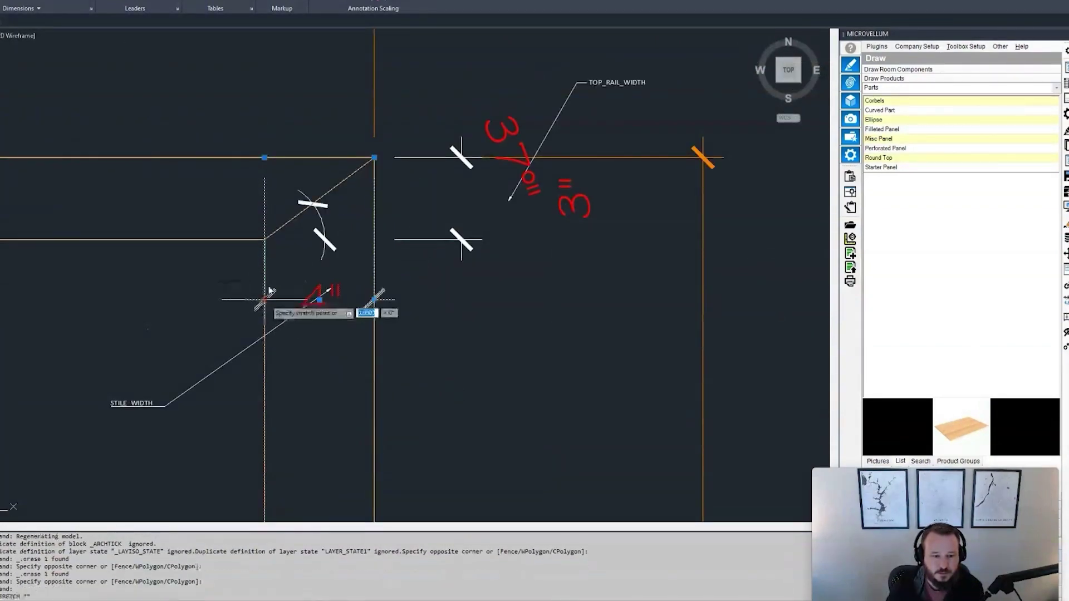
{"action": "left_click", "coordinate": [275, 122]}
{"action": "key", "text": "Delete"}
Delete the remaining angle dimension inside the miter corner and the 3" top rail width dimension.
{"action": "scroll", "coordinate": [334, 222], "scroll_direction": "up", "scroll_amount": 9}
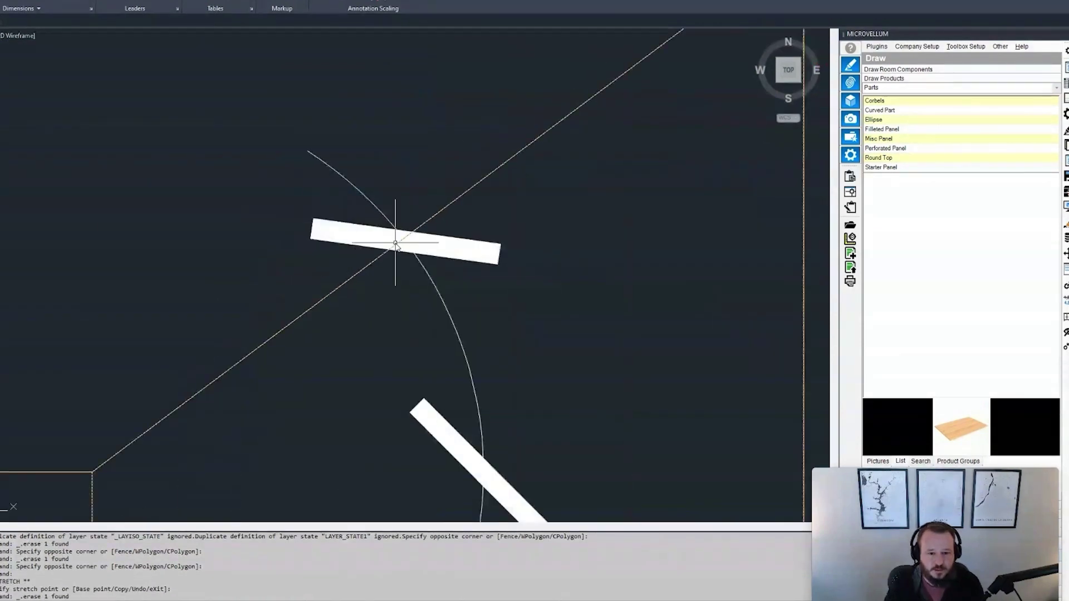
{"action": "scroll", "coordinate": [403, 223], "scroll_direction": "down", "scroll_amount": 6}
{"action": "left_click", "coordinate": [387, 263]}
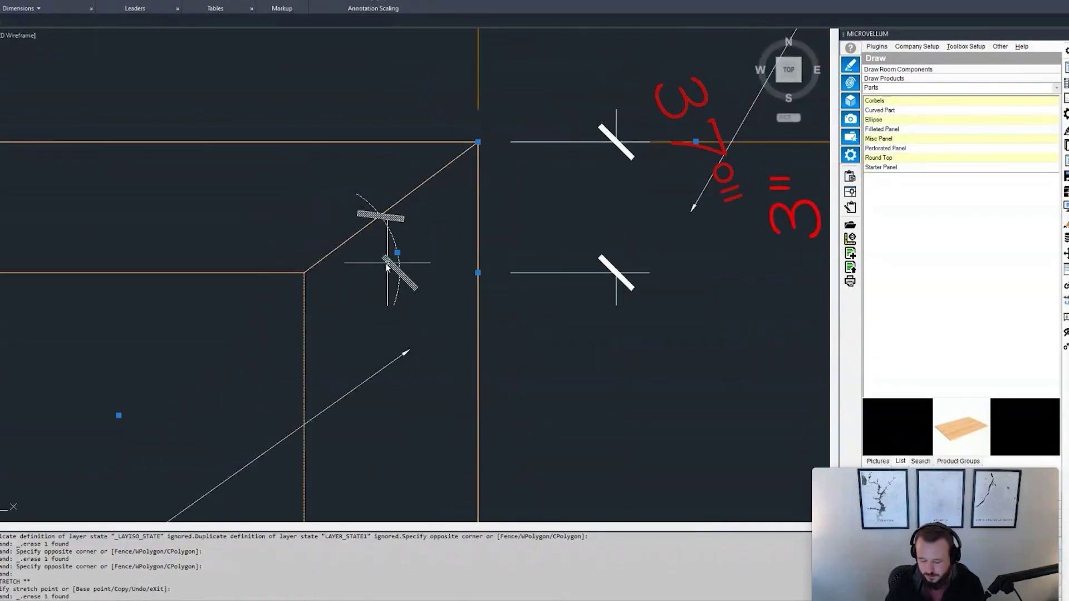
{"action": "key", "text": "Delete"}
{"action": "scroll", "coordinate": [489, 231], "scroll_direction": "down", "scroll_amount": 4}
{"action": "left_click", "coordinate": [523, 237]}
{"action": "left_click", "coordinate": [512, 247]}
{"action": "key", "text": "Delete"}
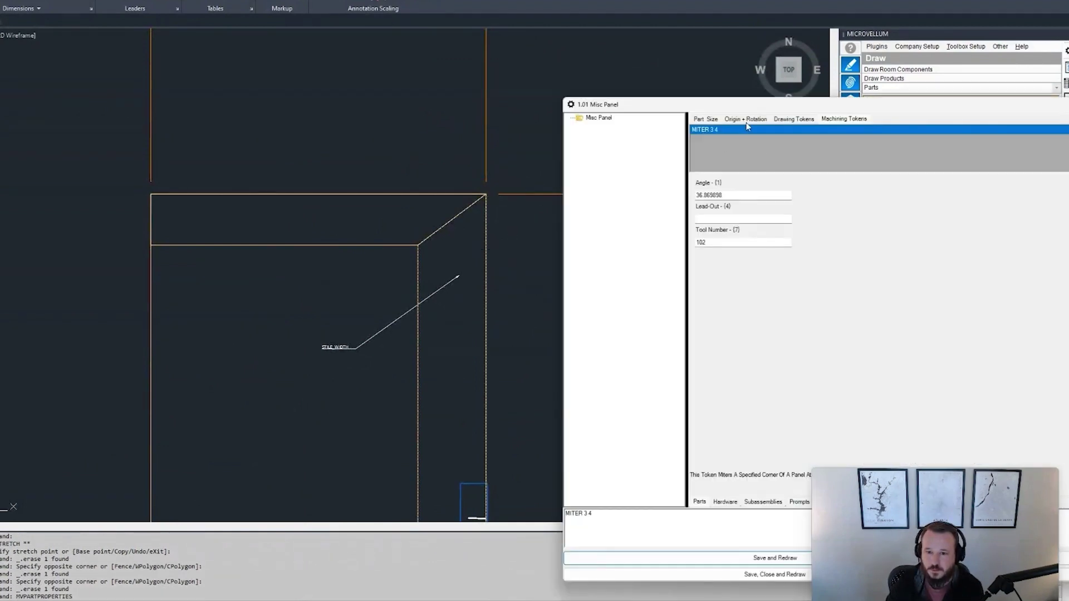
Change the Misc Panel's Top Rail Width and Stile Width prompts, and inspect the redrawn miter between the two parts.
{"action": "left_click_drag", "start_coordinate": [748, 104], "coordinate": [395, 102]}
{"action": "left_click", "coordinate": [1034, 101]}
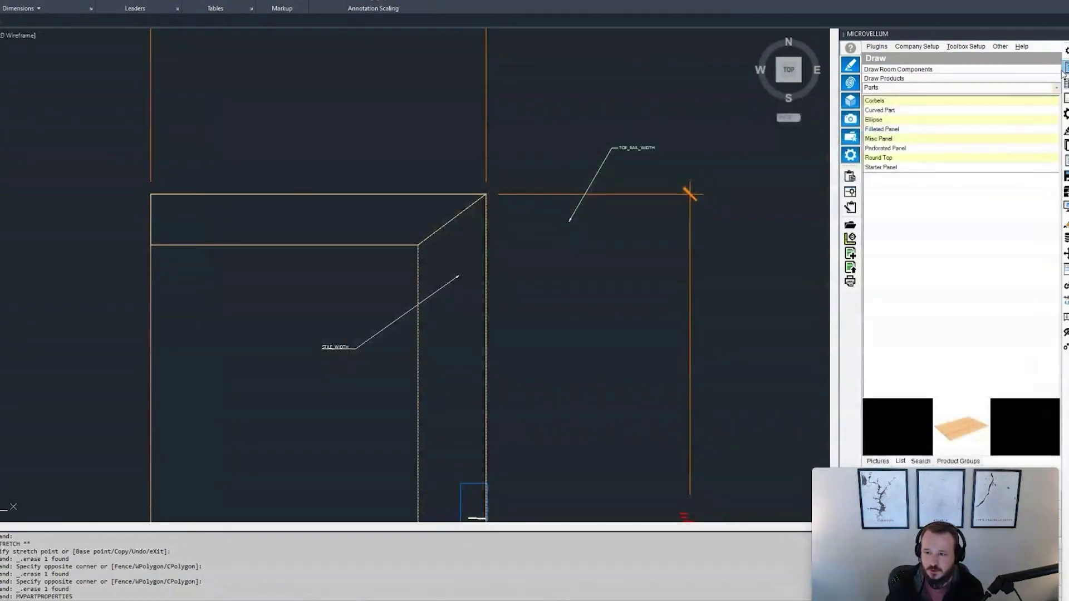
{"action": "double_click", "coordinate": [468, 199]}
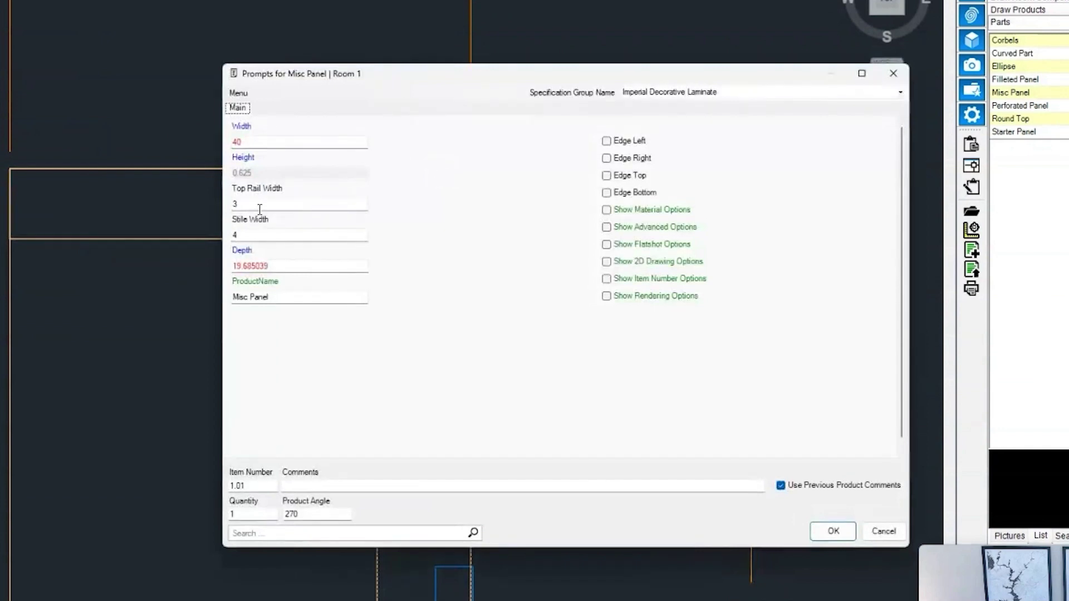
{"action": "double_click", "coordinate": [259, 208]}
{"action": "double_click", "coordinate": [289, 239]}
{"action": "left_click", "coordinate": [832, 531]}
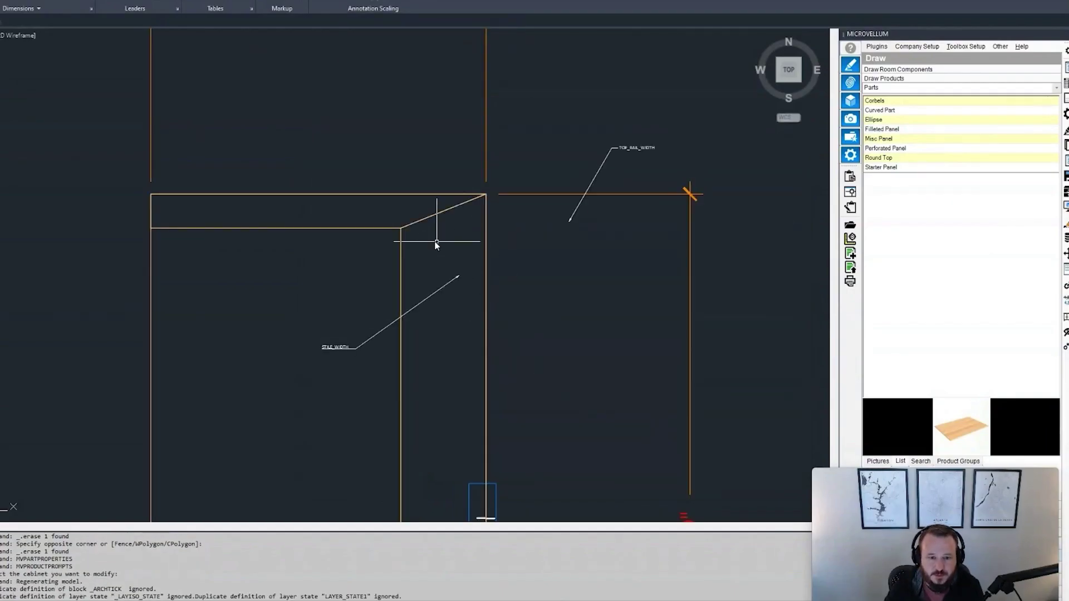
{"action": "scroll", "coordinate": [412, 204], "scroll_direction": "up", "scroll_amount": 4}
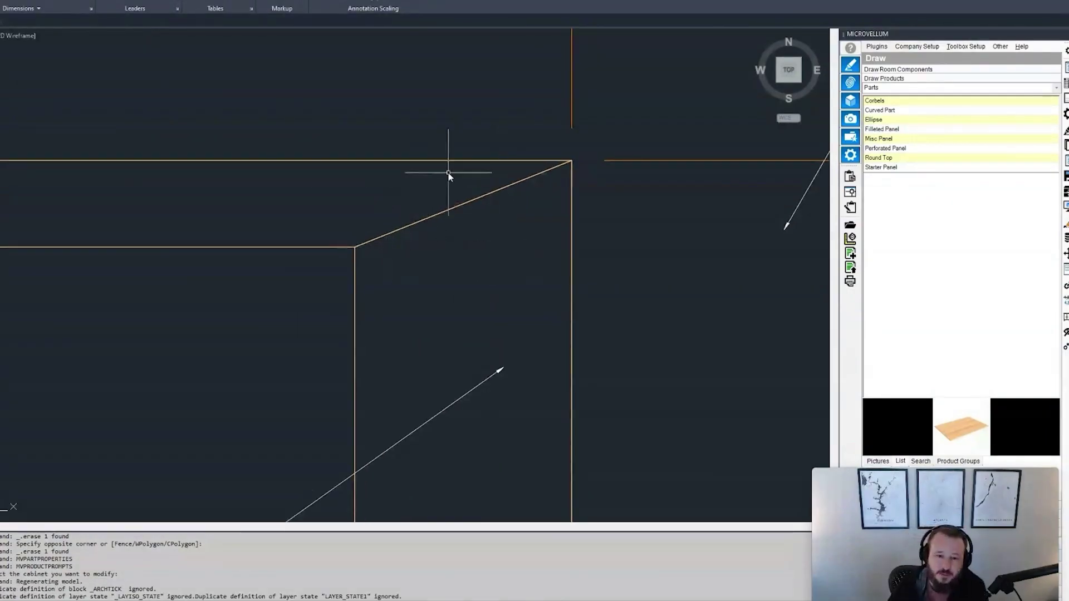
{"action": "scroll", "coordinate": [448, 175], "scroll_direction": "down", "scroll_amount": 2}
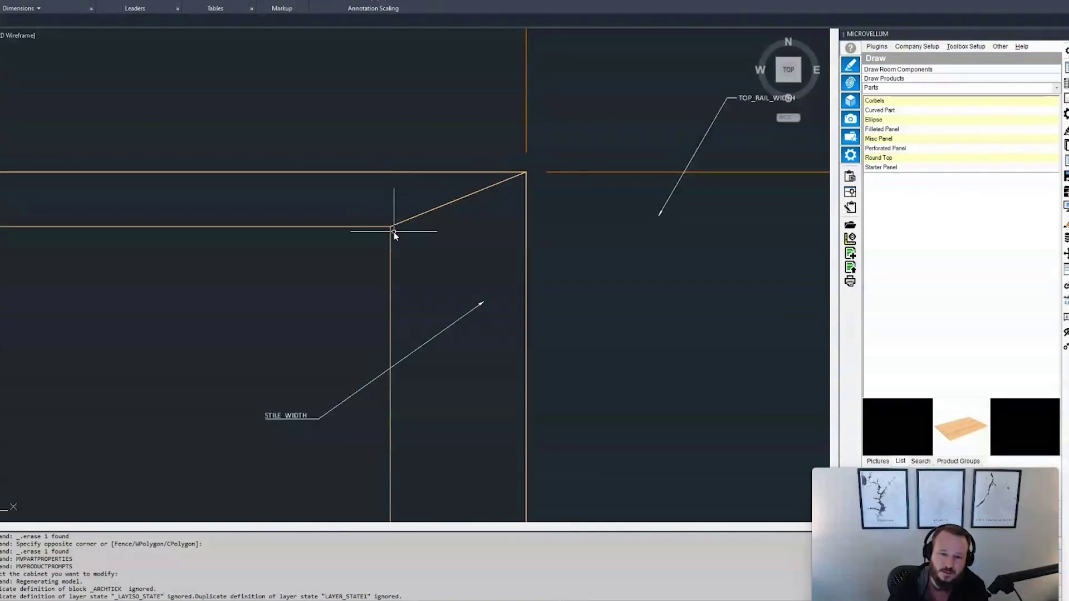
{"action": "scroll", "coordinate": [418, 179], "scroll_direction": "up", "scroll_amount": 4}
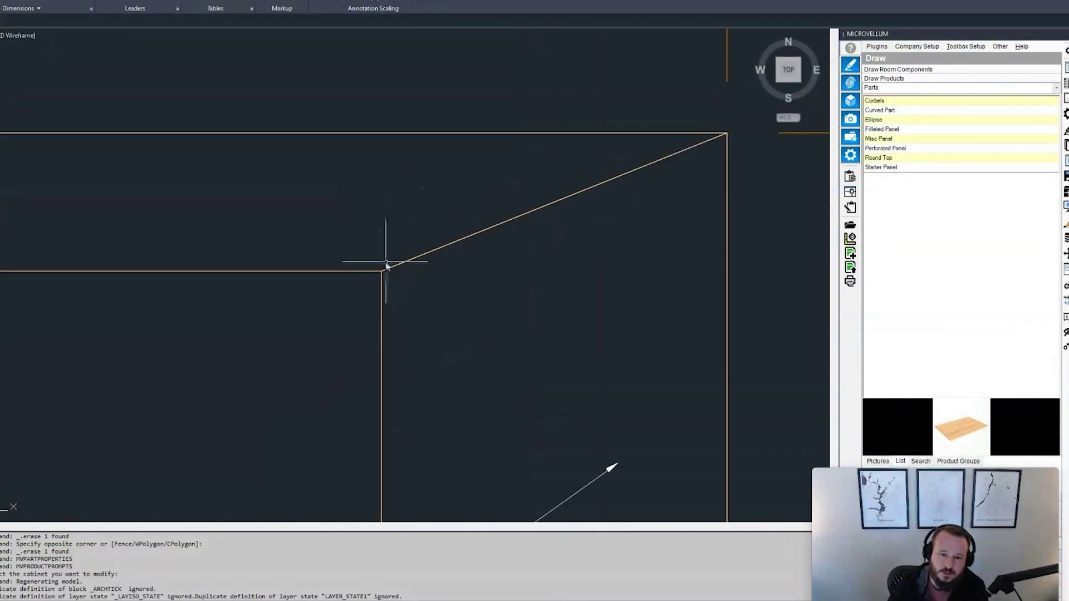
{"action": "scroll", "coordinate": [382, 262], "scroll_direction": "down", "scroll_amount": 2}
{"action": "scroll", "coordinate": [466, 246], "scroll_direction": "down", "scroll_amount": 1}
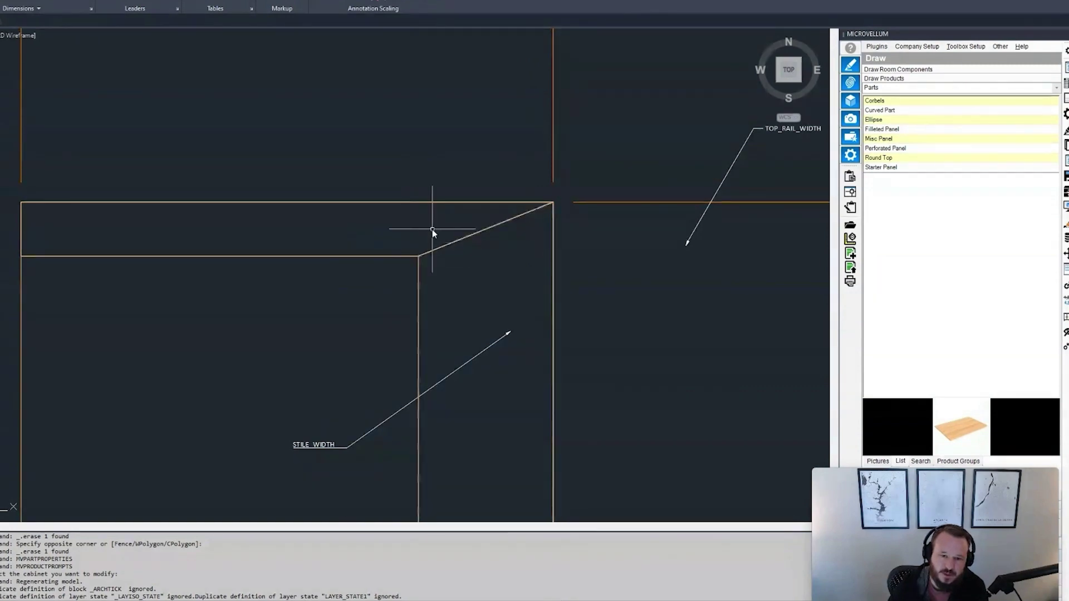